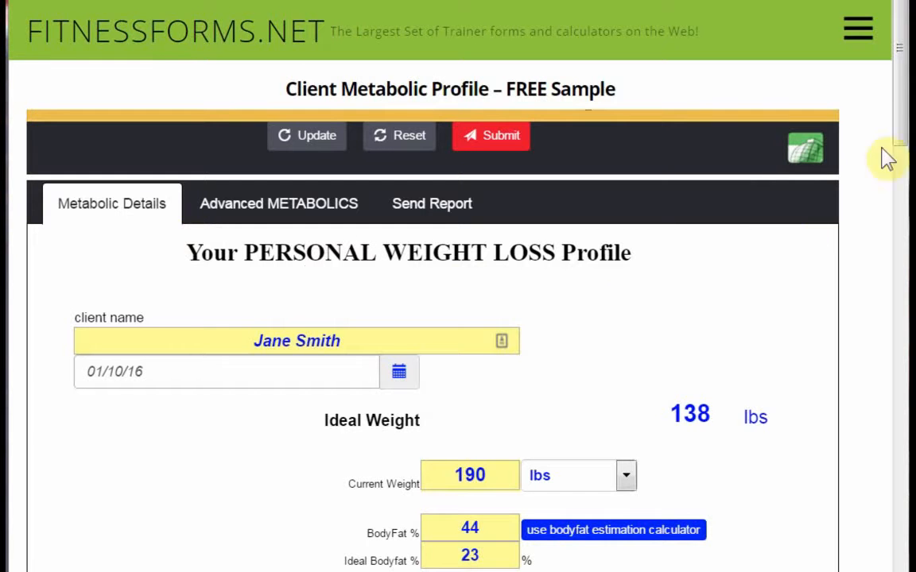
# Step: Look through the Metabolic Details, Advanced METABOLICS and Send Report sections of the client metabolic profile
pyautogui.moveTo(901, 112); pyautogui.dragTo(902, 332)
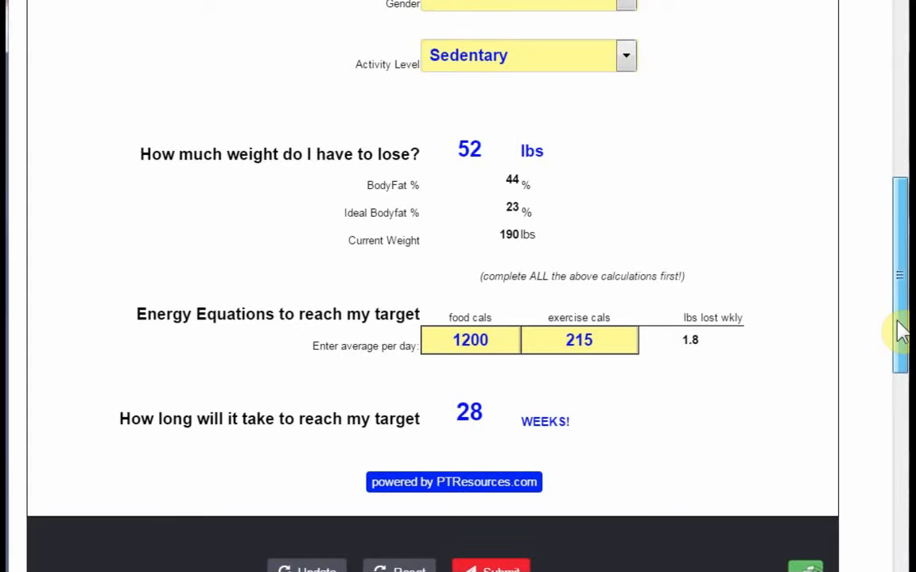
pyautogui.moveTo(900, 332); pyautogui.dragTo(905, 113)
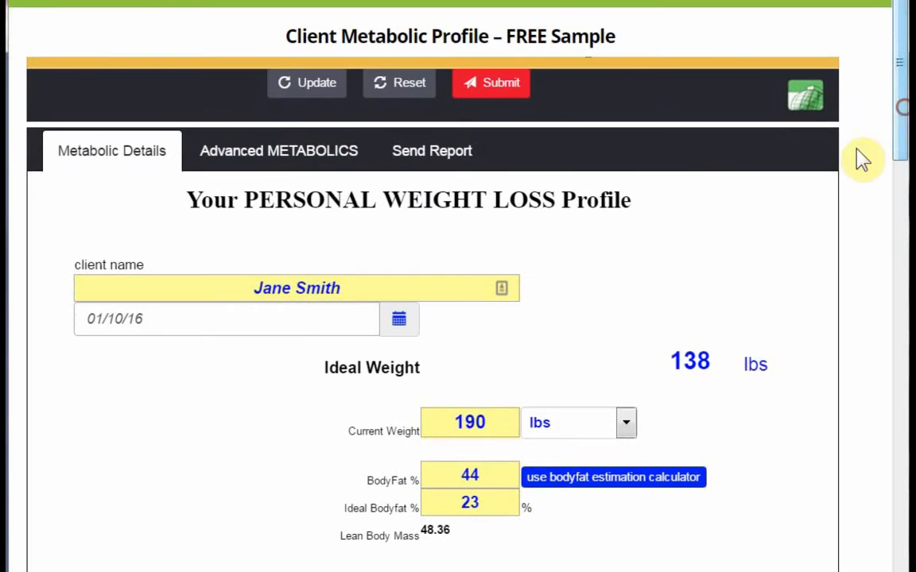
pyautogui.click(303, 159)
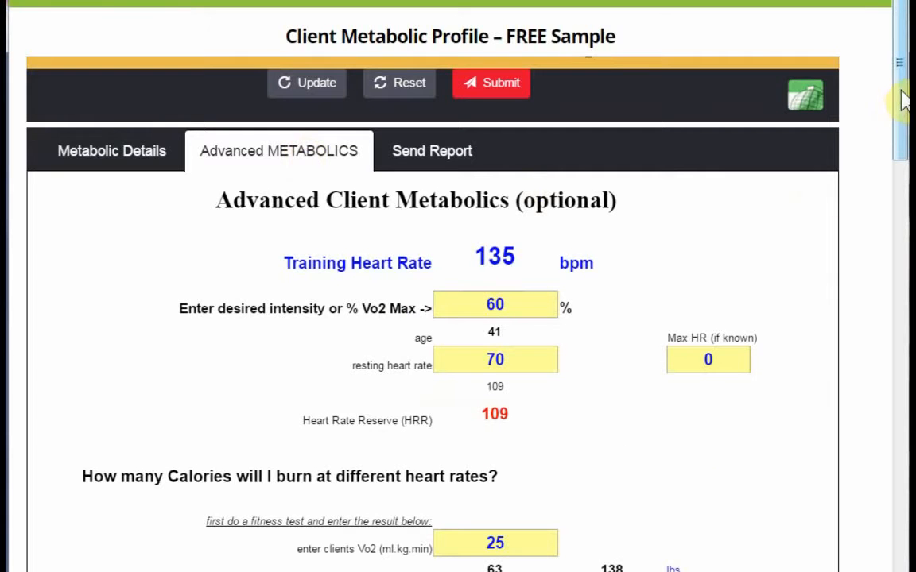
pyautogui.moveTo(903, 99)
pyautogui.mouseDown()
pyautogui.moveTo(895, 316)
pyautogui.moveTo(903, 87)
pyautogui.mouseUp()
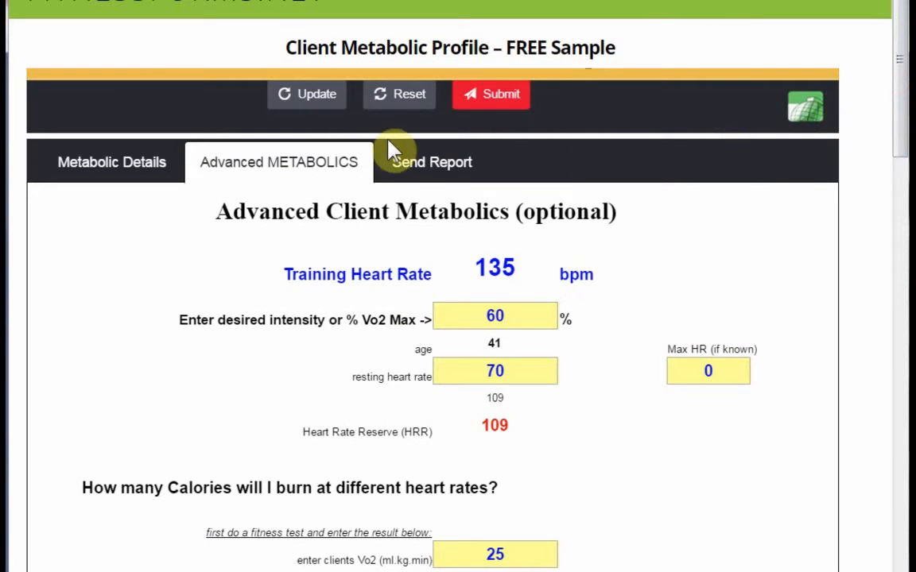
pyautogui.click(445, 169)
pyautogui.click(120, 163)
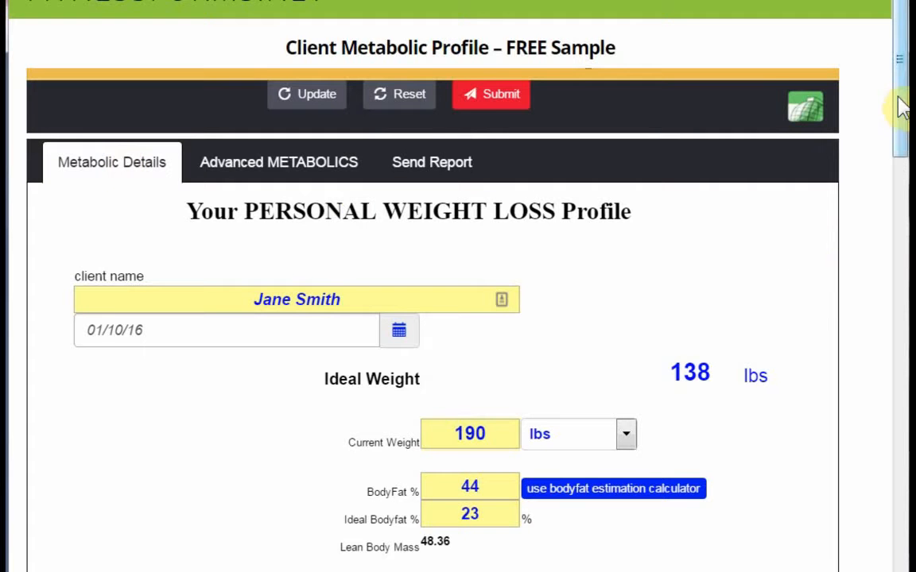
# Step: Set the date below the client name to 1 October 2016 with the calendar
pyautogui.moveTo(901, 112); pyautogui.dragTo(904, 157)
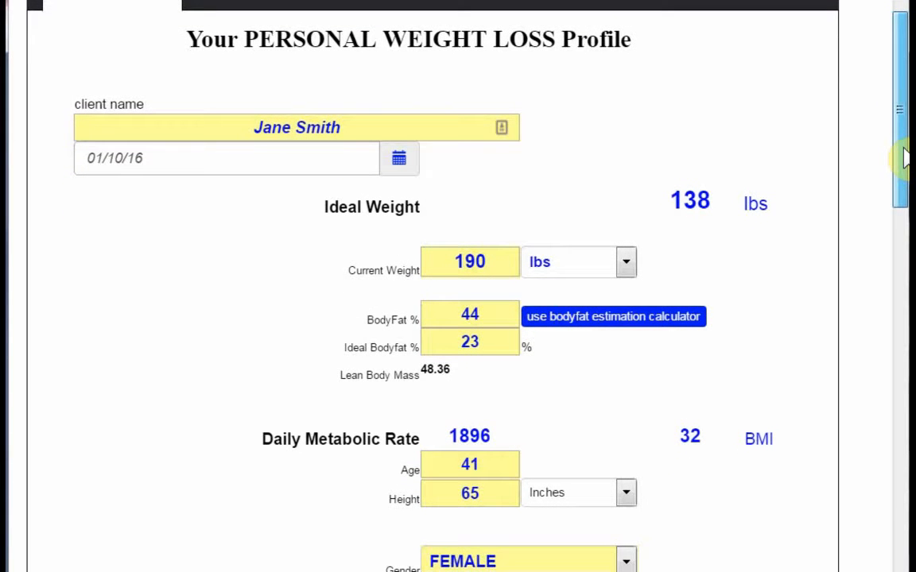
pyautogui.moveTo(906, 157)
pyautogui.mouseDown()
pyautogui.moveTo(898, 359)
pyautogui.moveTo(894, 190)
pyautogui.moveTo(902, 157)
pyautogui.mouseUp()
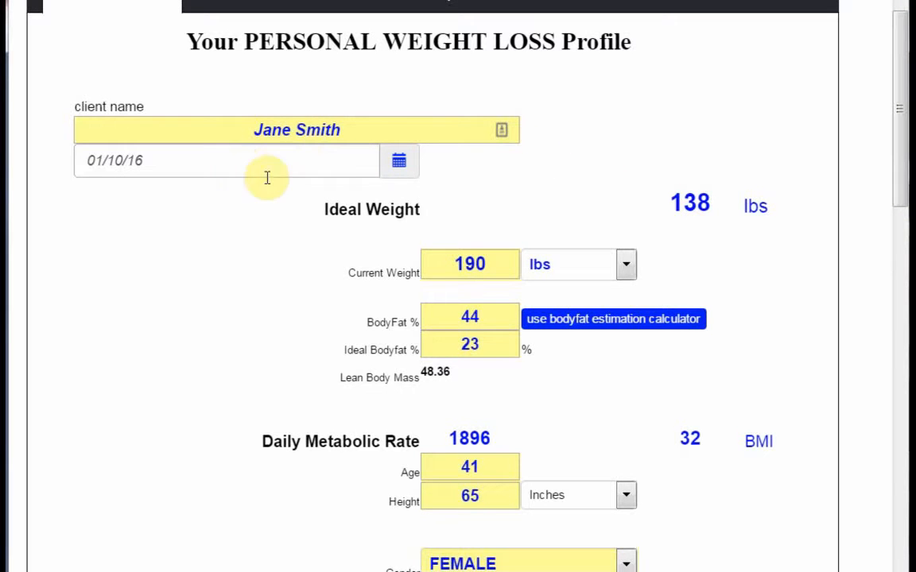
pyautogui.click(400, 164)
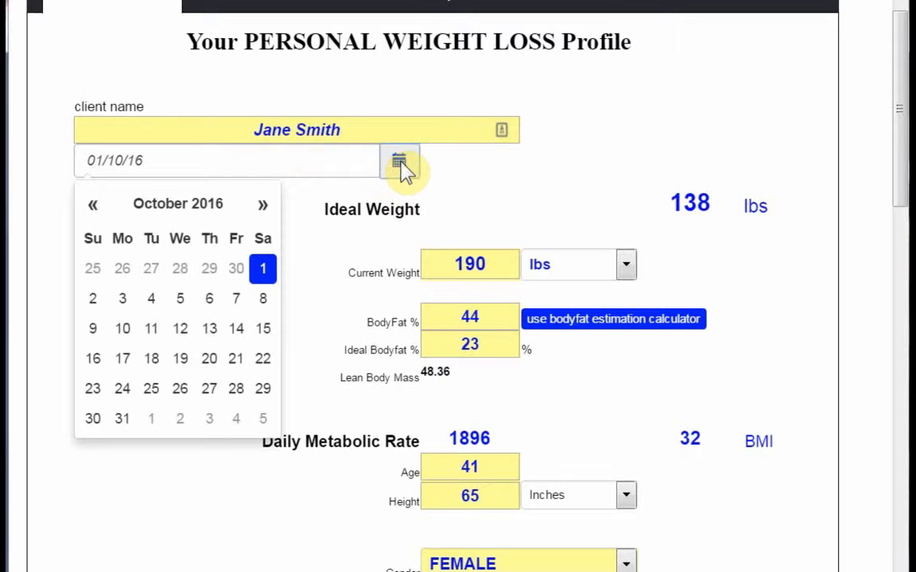
pyautogui.click(311, 160)
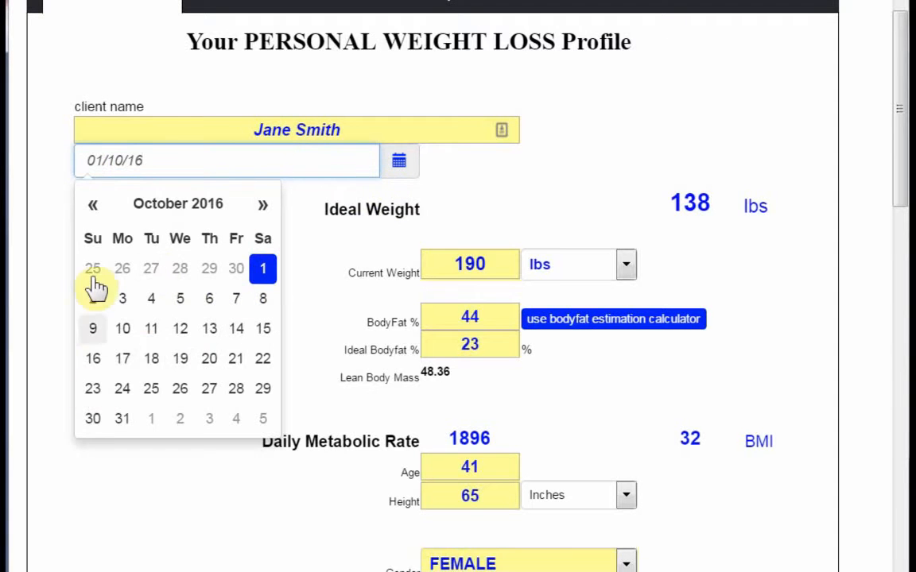
pyautogui.click(262, 268)
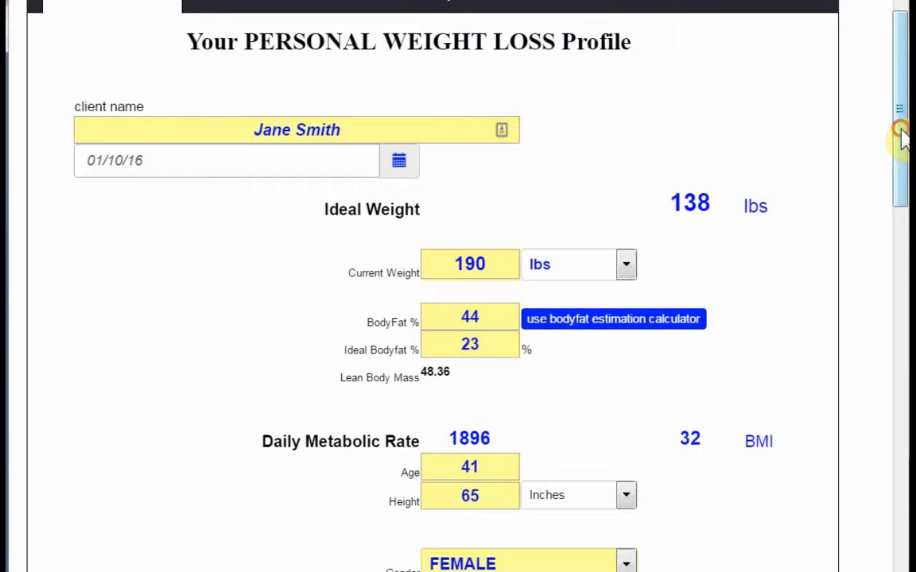
# Step: Check which units are available for the current weight
pyautogui.scroll(-1, 902, 151)
pyautogui.moveTo(902, 148); pyautogui.dragTo(899, 175)
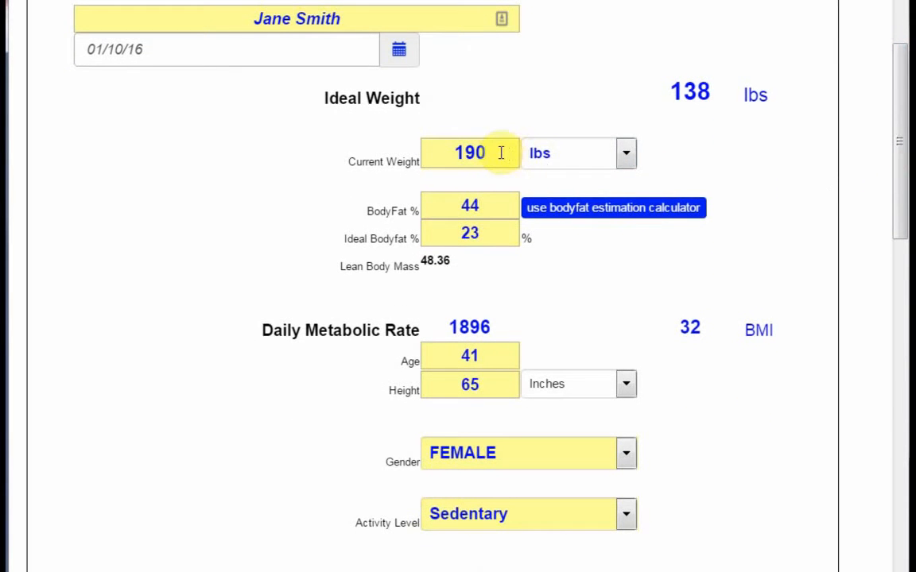
pyautogui.click(627, 155)
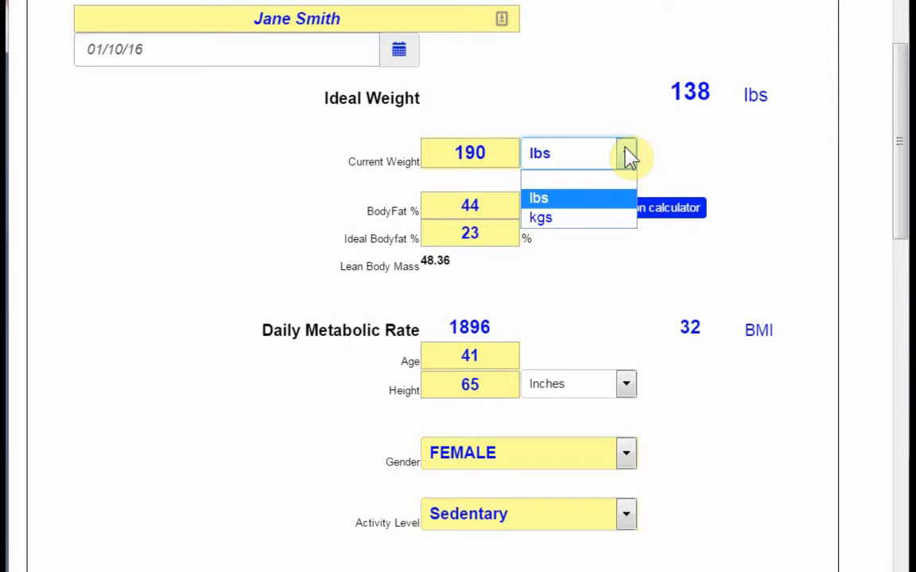
pyautogui.click(628, 157)
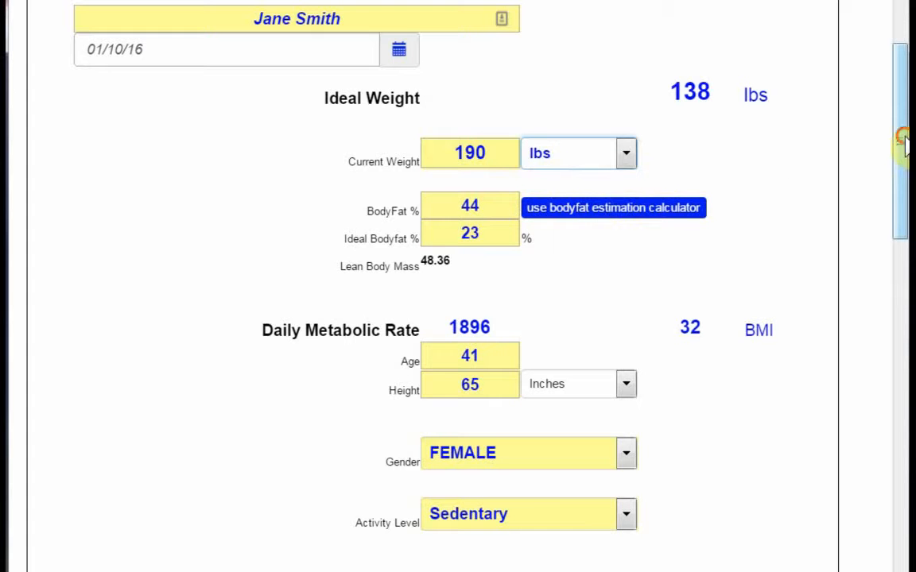
# Step: Open the bodyfat estimation calculator and review its Inches, Centimeters and Submit sections
pyautogui.moveTo(904, 143)
pyautogui.mouseDown()
pyautogui.moveTo(903, 153)
pyautogui.moveTo(901, 128)
pyautogui.mouseUp()
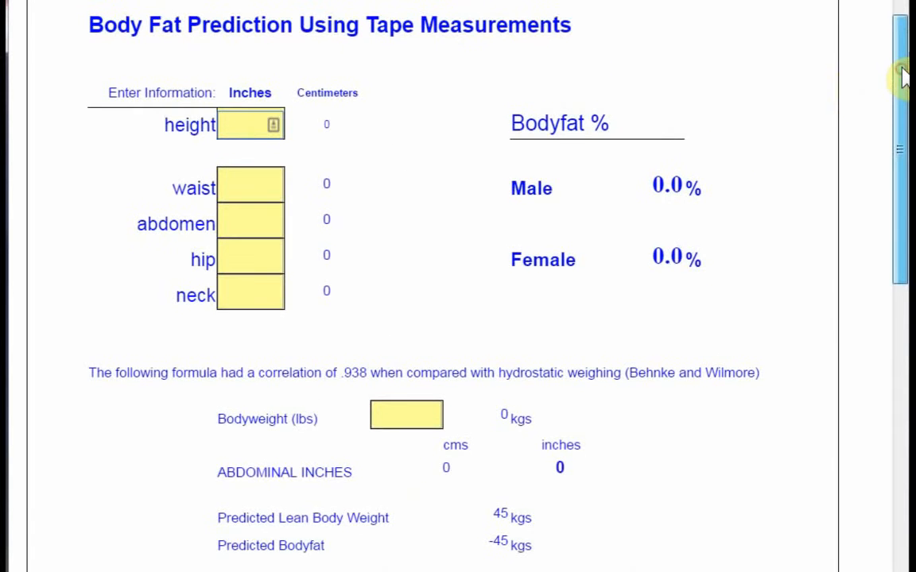
pyautogui.moveTo(903, 77); pyautogui.dragTo(903, 33)
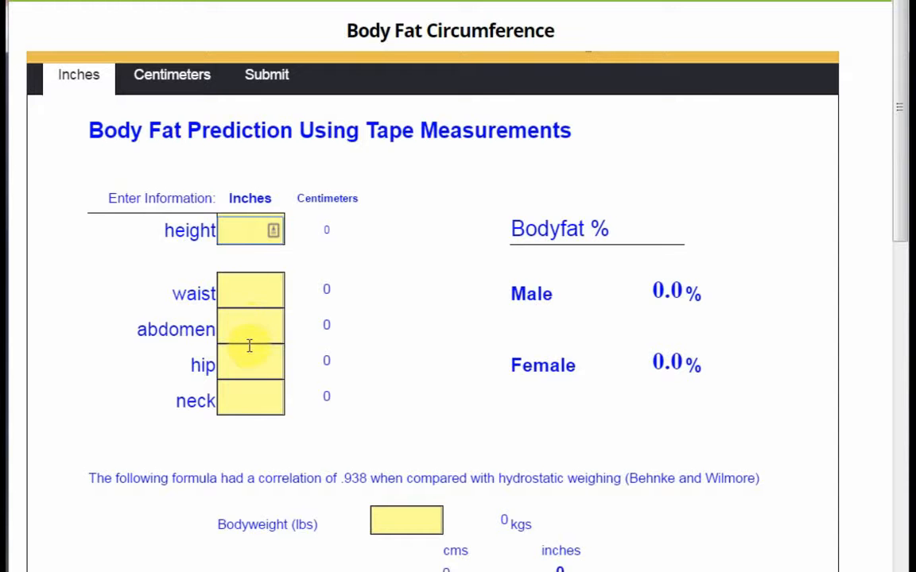
pyautogui.moveTo(901, 160)
pyautogui.mouseDown()
pyautogui.moveTo(905, 235)
pyautogui.moveTo(901, 150)
pyautogui.mouseUp()
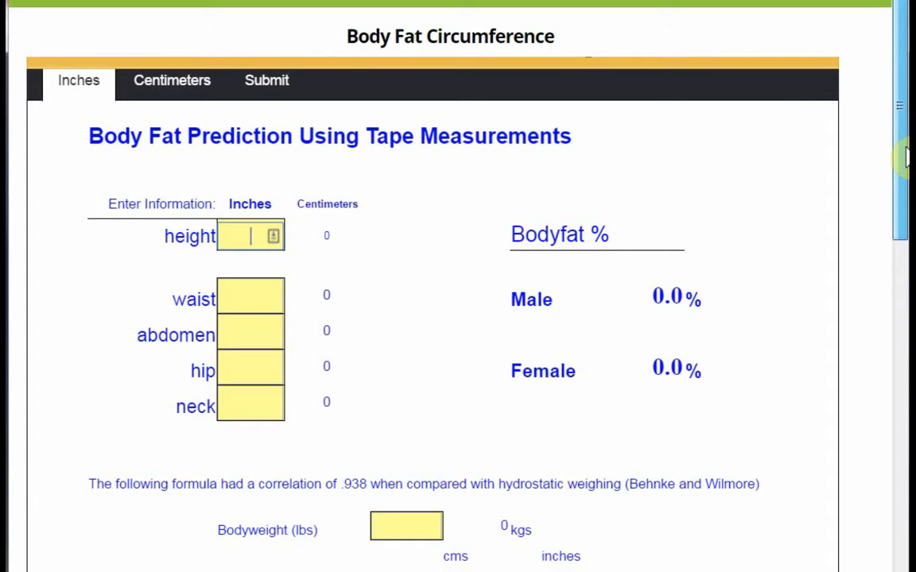
pyautogui.click(186, 91)
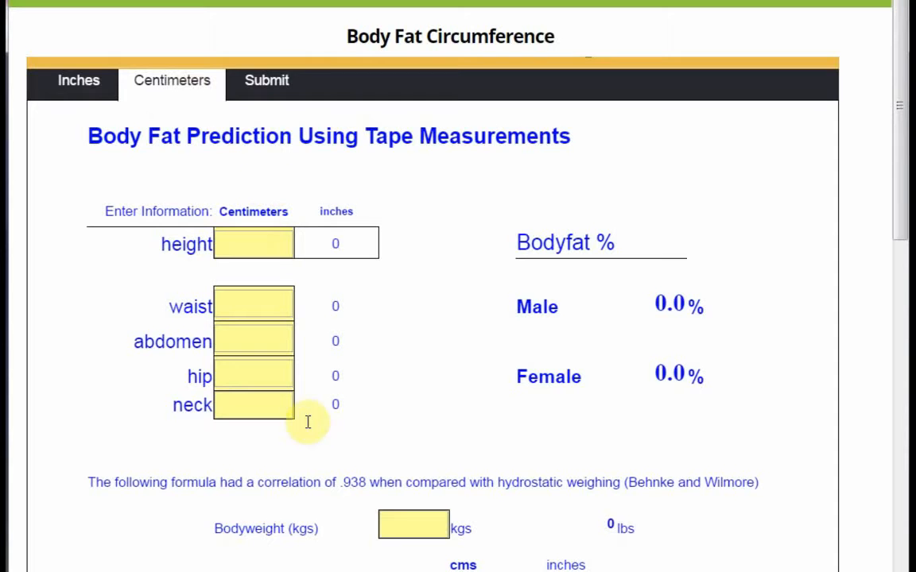
pyautogui.click(265, 88)
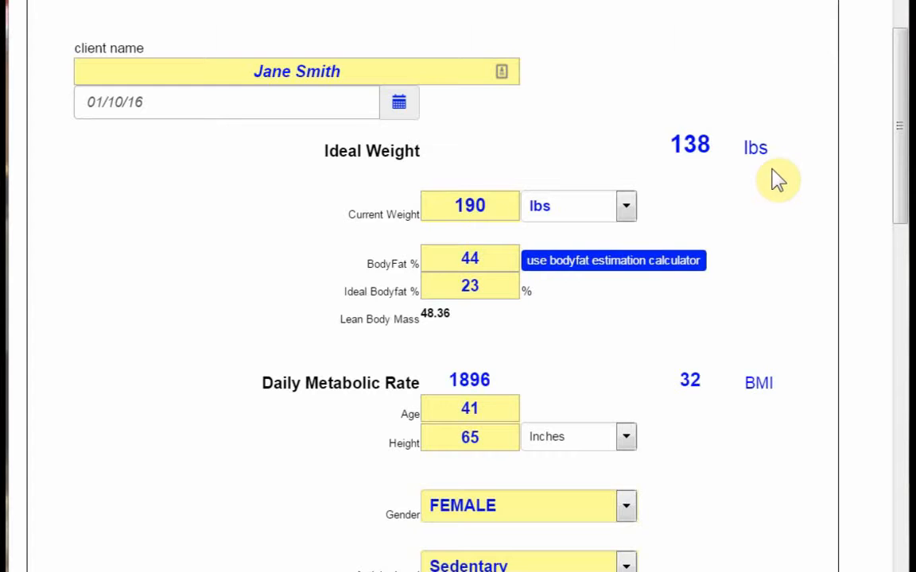
# Step: Switch the current weight's unit to kgs and back to lbs
pyautogui.click(625, 209)
pyautogui.click(582, 272)
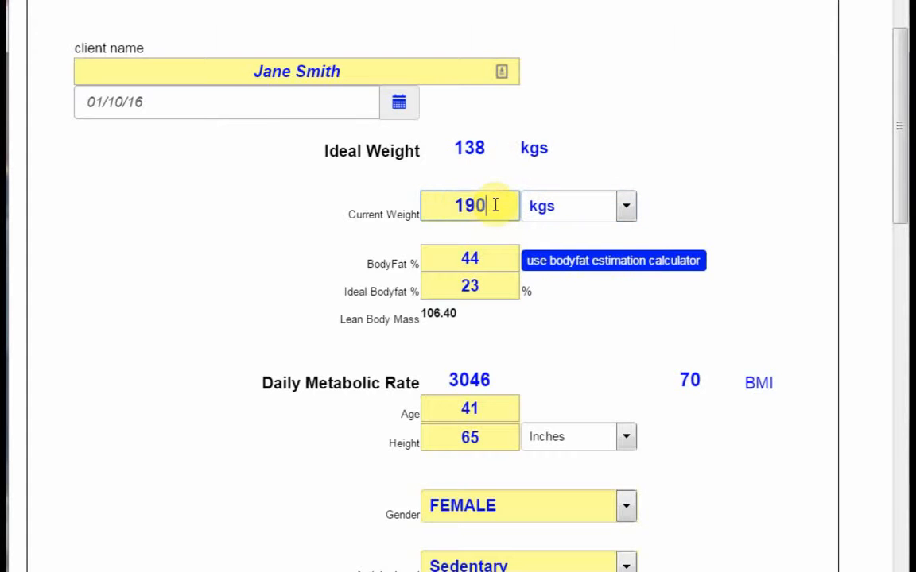
pyautogui.moveTo(496, 205); pyautogui.dragTo(409, 202)
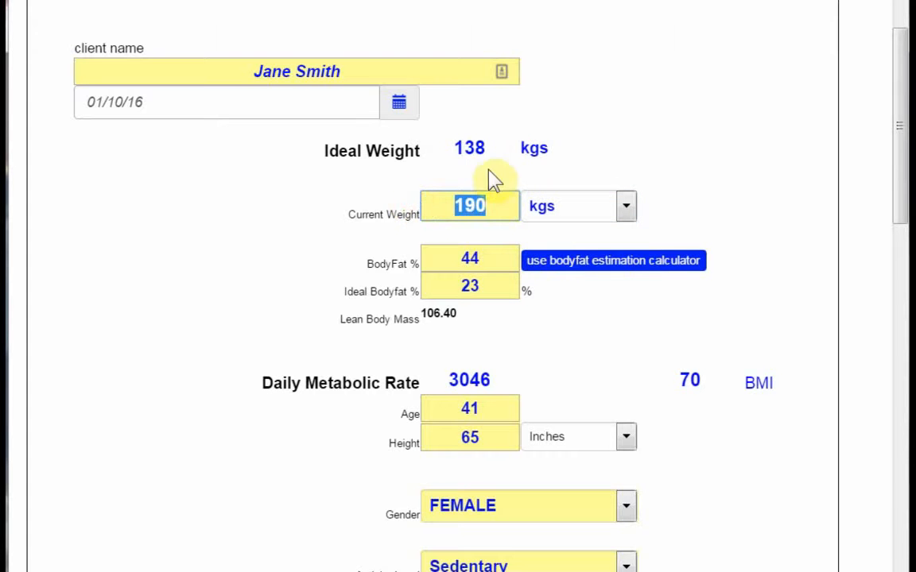
pyautogui.click(625, 206)
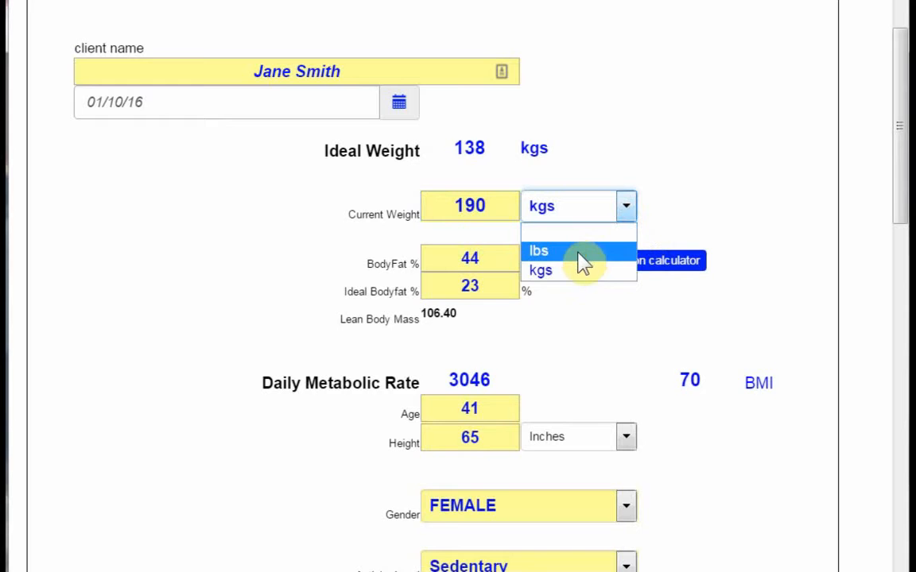
pyautogui.click(586, 253)
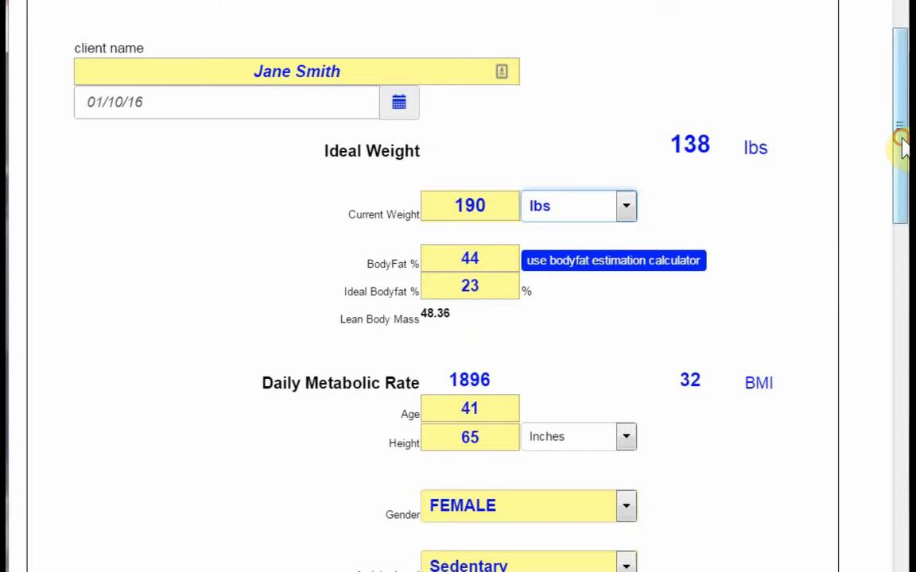
# Step: Clear the activity level of the daily metabolic rate by choosing the -select option
pyautogui.moveTo(901, 150); pyautogui.dragTo(902, 163)
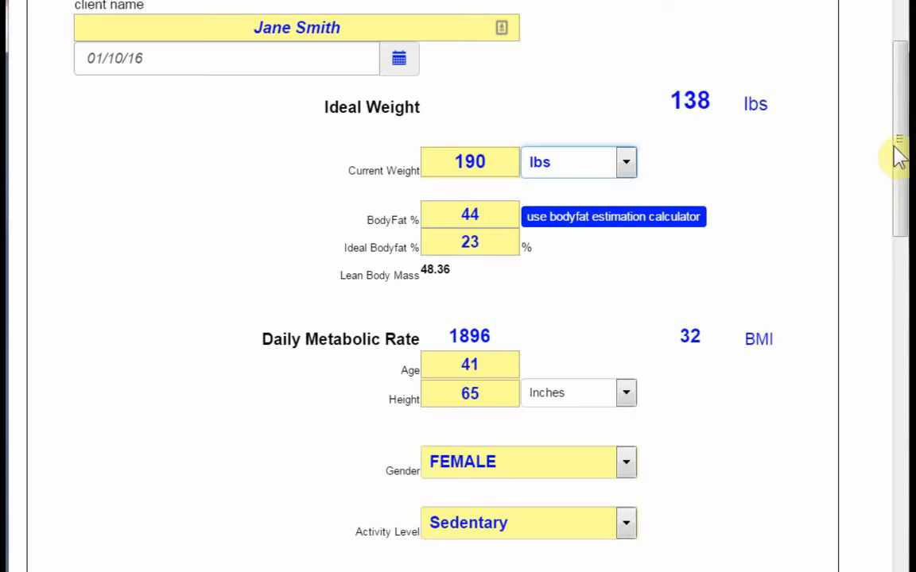
pyautogui.moveTo(898, 155); pyautogui.dragTo(894, 210)
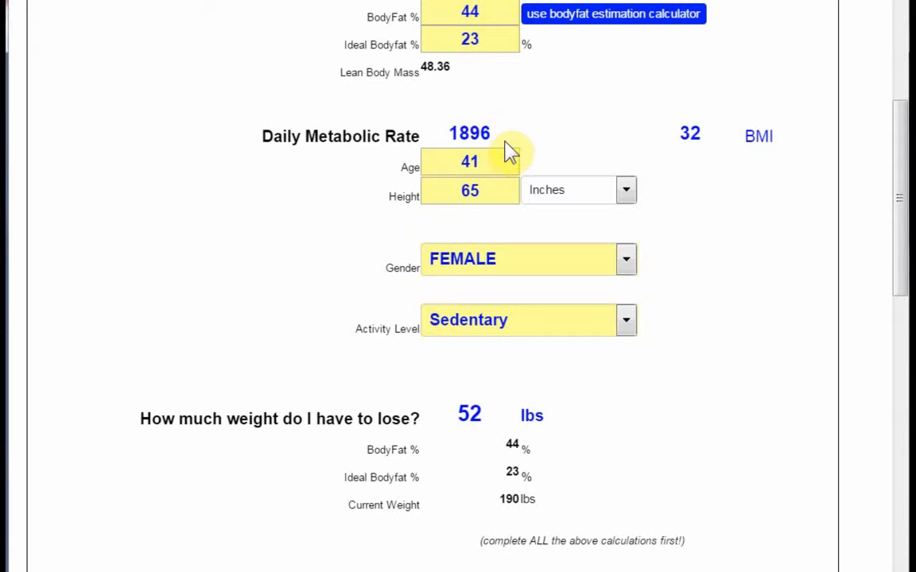
pyautogui.click(627, 326)
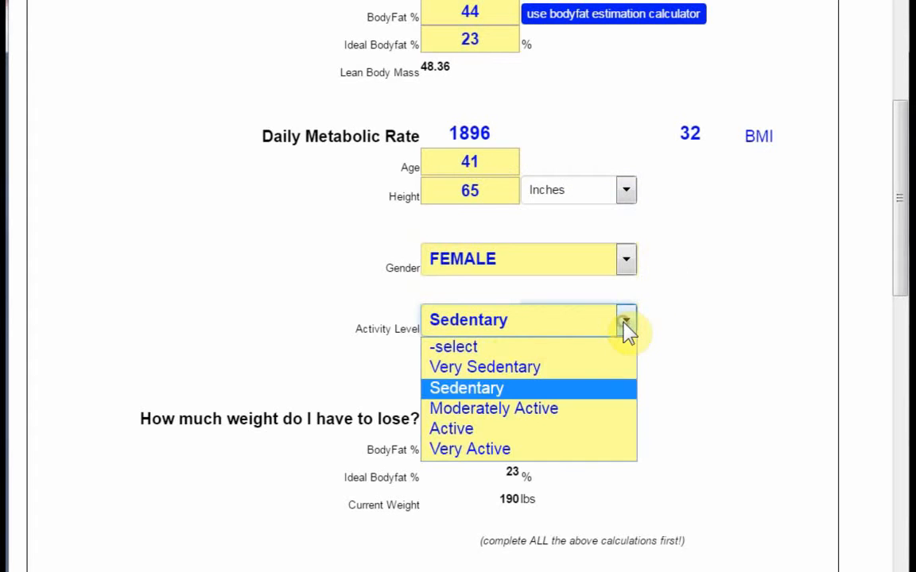
pyautogui.click(489, 345)
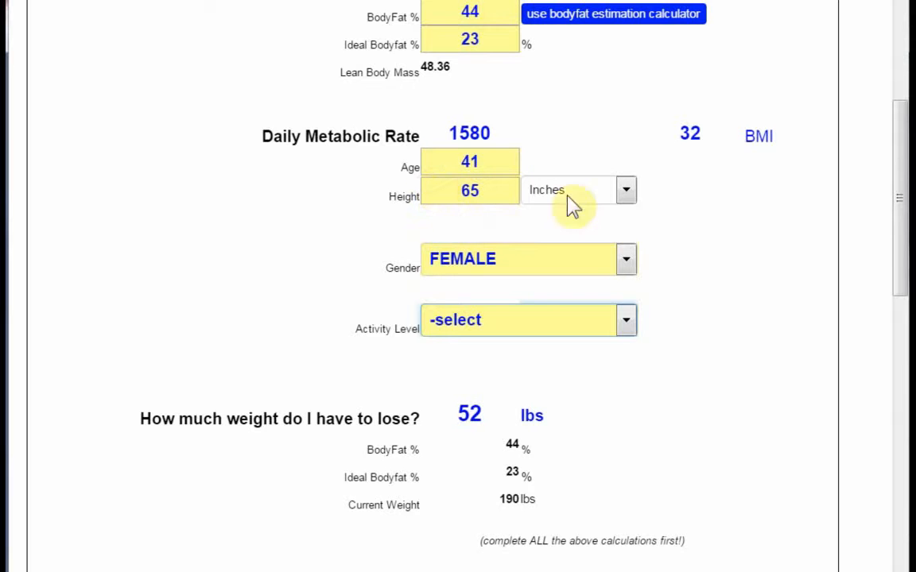
# Step: Change the height to 165 centimeters and set it back to 65 inches
pyautogui.click(626, 192)
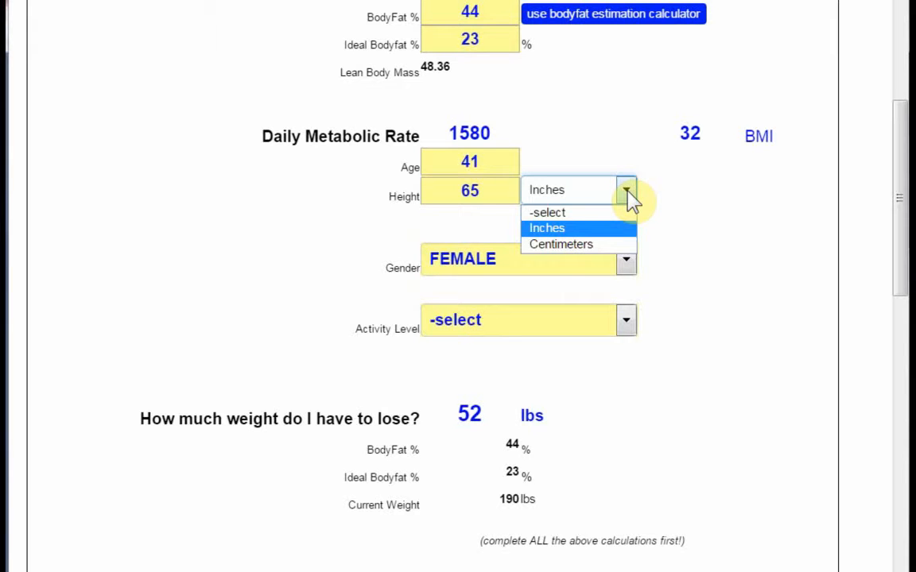
pyautogui.click(493, 190)
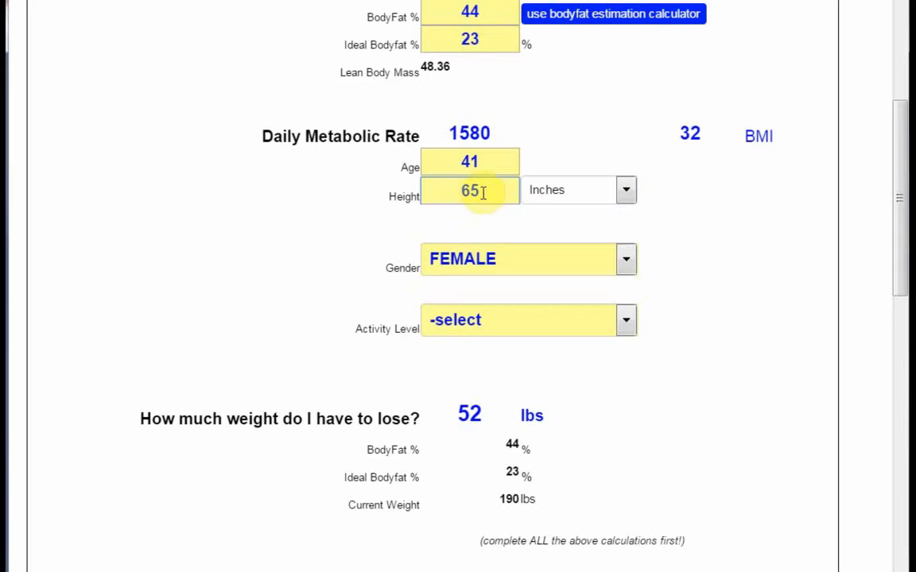
pyautogui.click(626, 190)
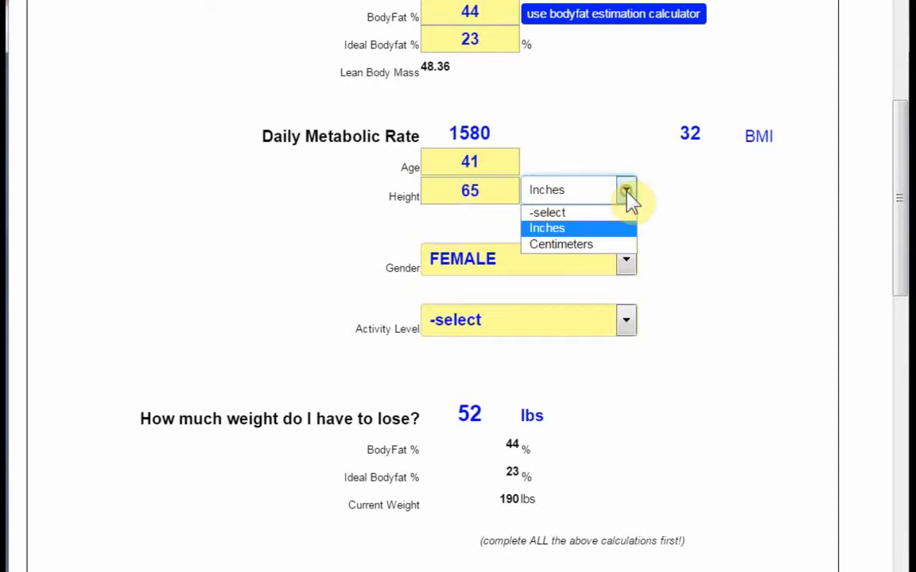
pyautogui.click(590, 248)
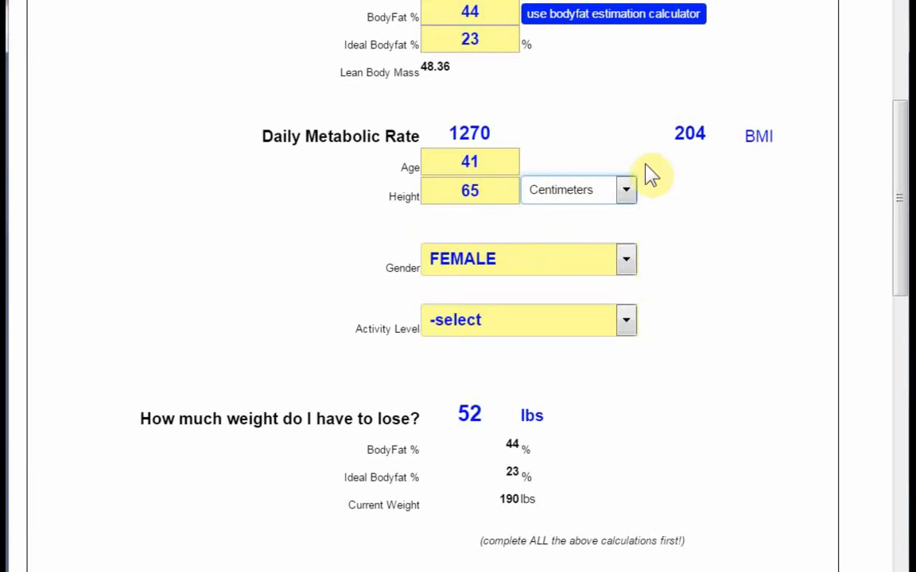
pyautogui.moveTo(493, 187); pyautogui.dragTo(386, 188)
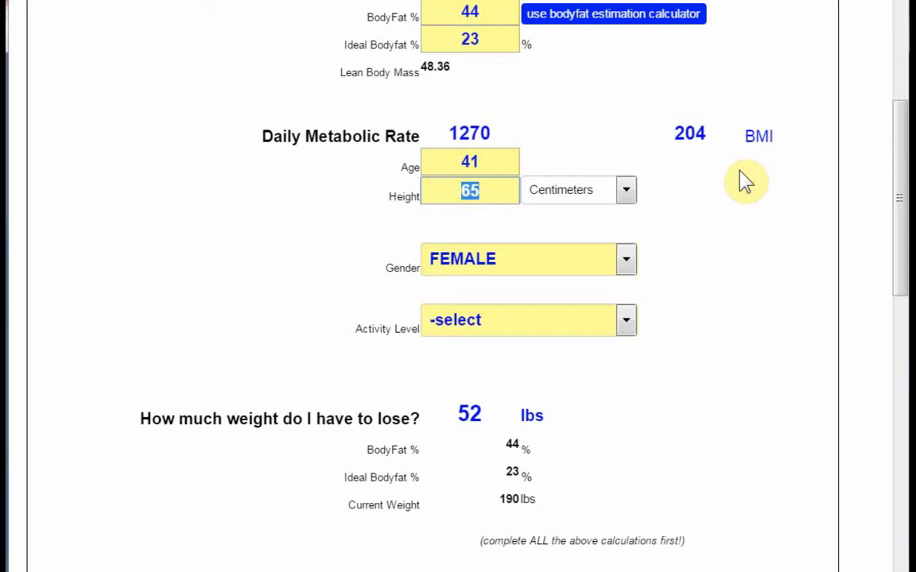
pyautogui.write('165')
pyautogui.press('Tab')
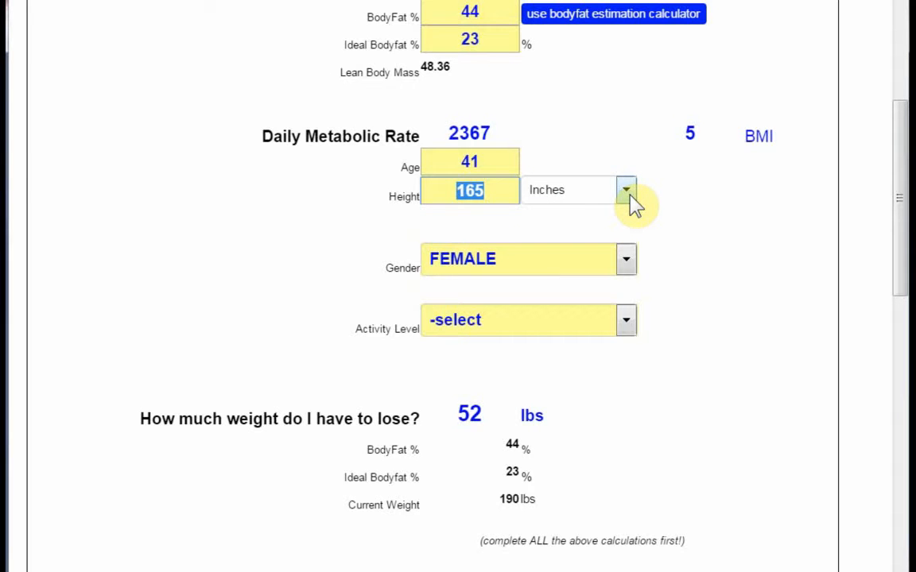
pyautogui.write('65')
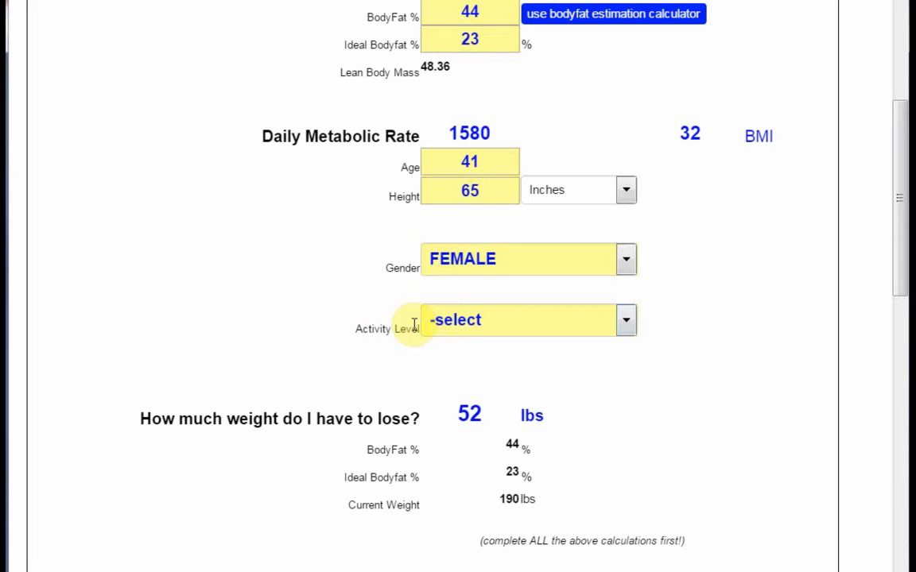
# Step: Choose FEMALE as the client's gender for the daily metabolic rate
pyautogui.click(627, 262)
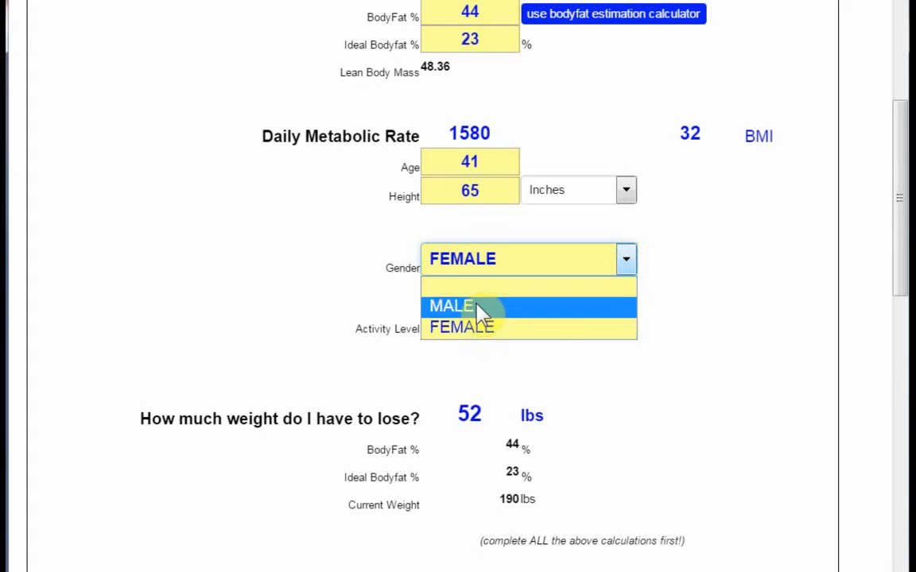
pyautogui.click(489, 329)
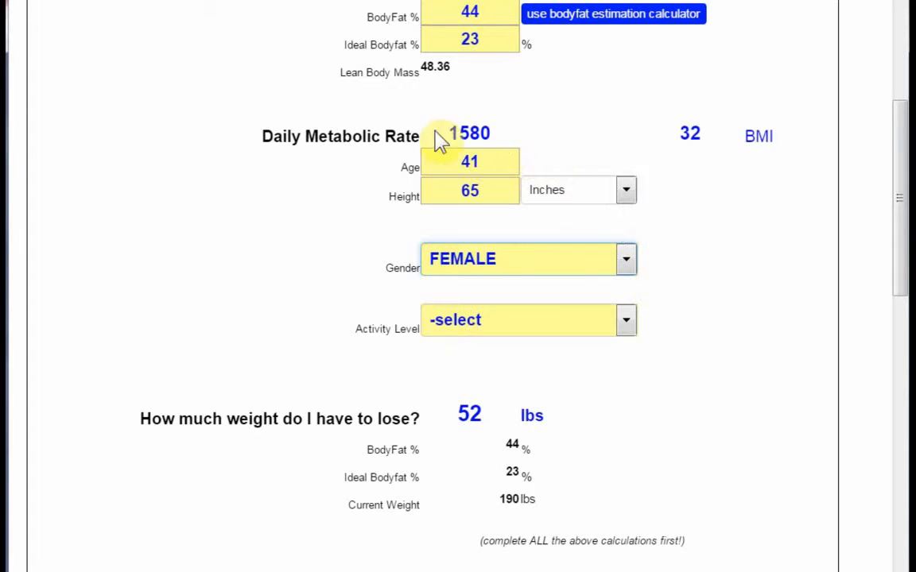
# Step: Set the client's activity level to Very Active and switch it to Sedentary
pyautogui.click(771, 133)
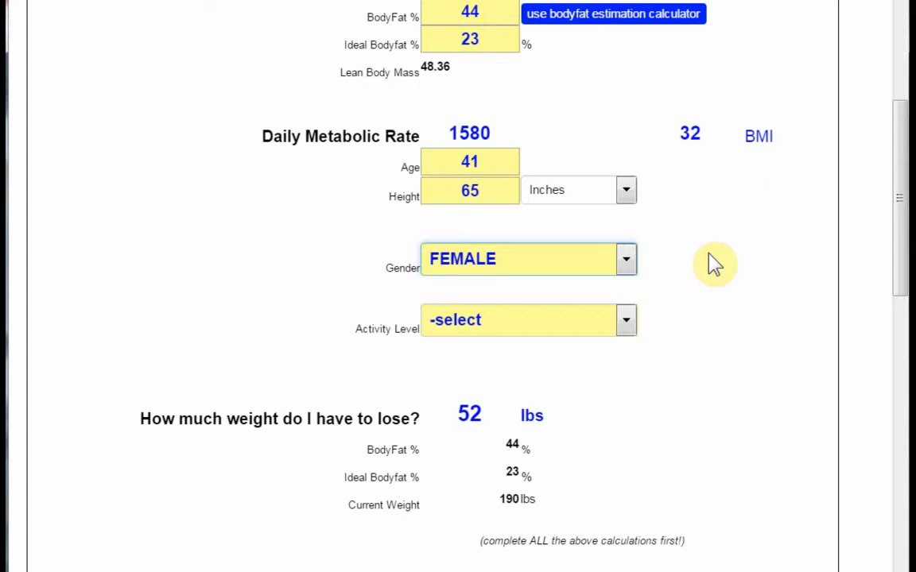
pyautogui.click(628, 326)
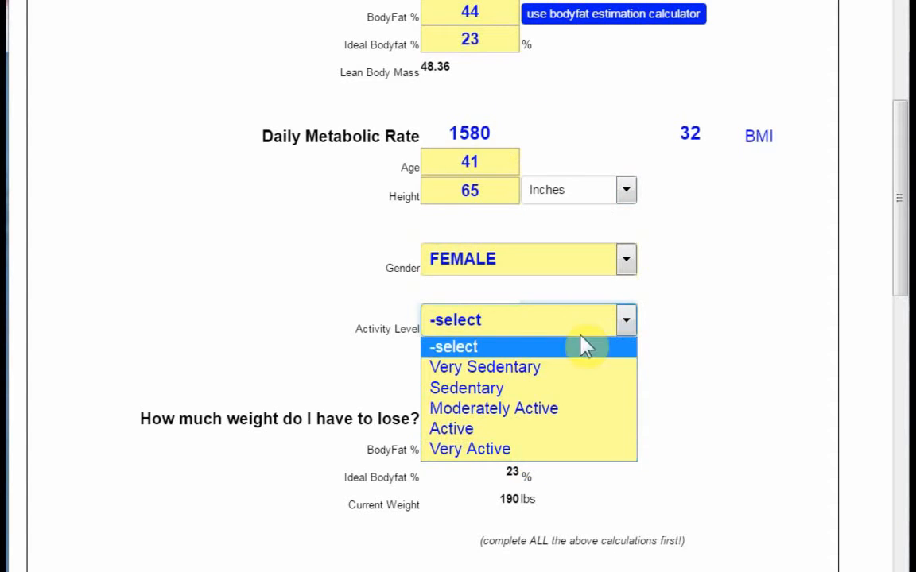
pyautogui.click(475, 449)
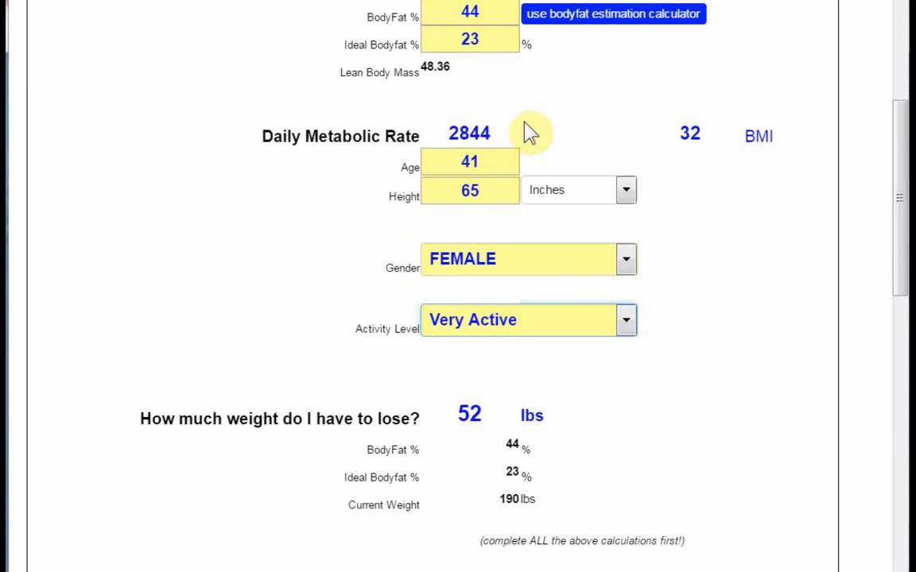
pyautogui.click(628, 325)
pyautogui.click(440, 387)
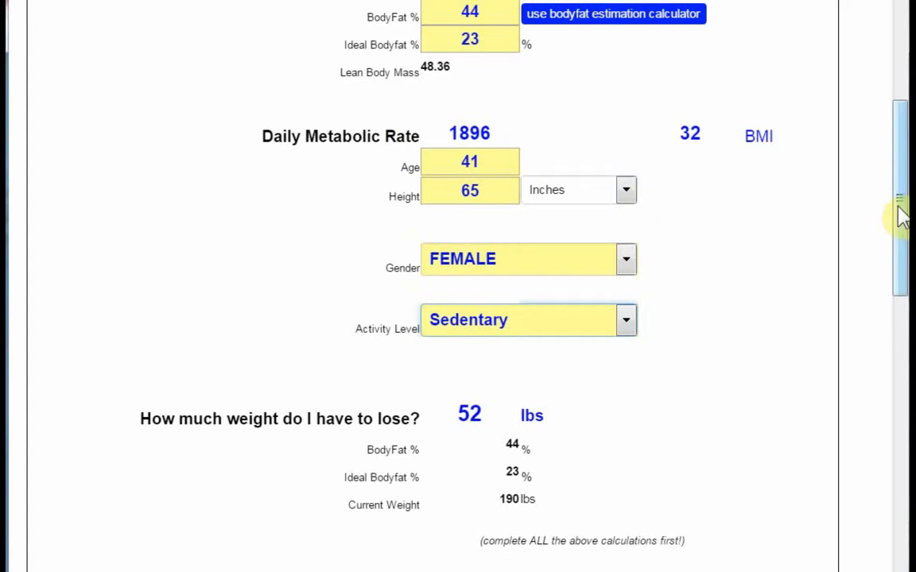
# Step: Examine the ideal weight, the weight to lose and the energy equations for reaching the target
pyautogui.moveTo(901, 217); pyautogui.dragTo(905, 292)
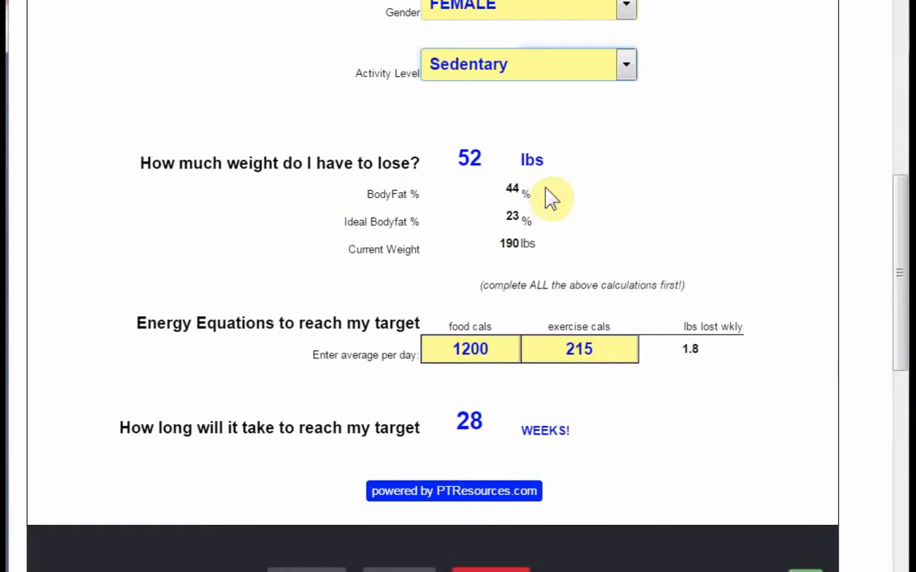
pyautogui.moveTo(902, 289)
pyautogui.mouseDown()
pyautogui.moveTo(893, 129)
pyautogui.moveTo(881, 139)
pyautogui.moveTo(901, 283)
pyautogui.mouseUp()
pyautogui.click(896, 124)
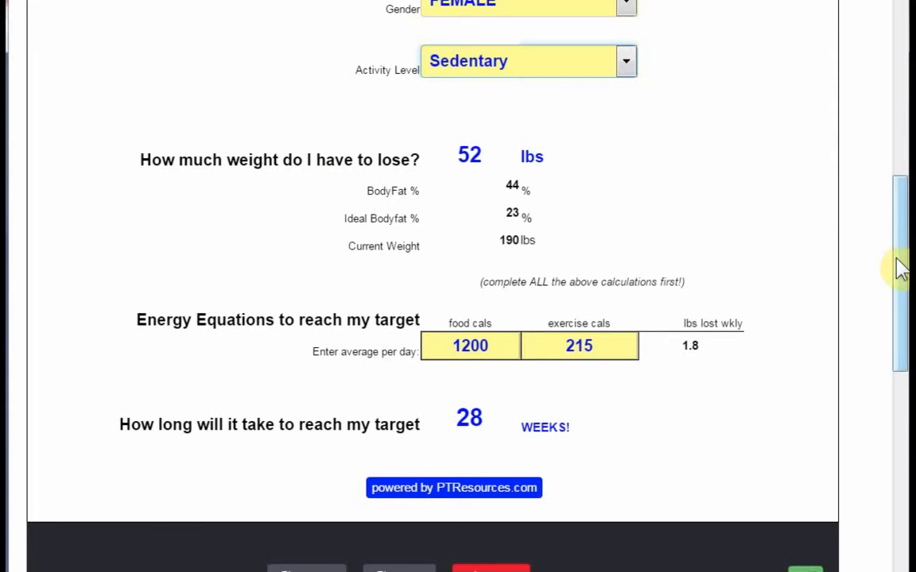
pyautogui.moveTo(901, 266); pyautogui.dragTo(890, 137)
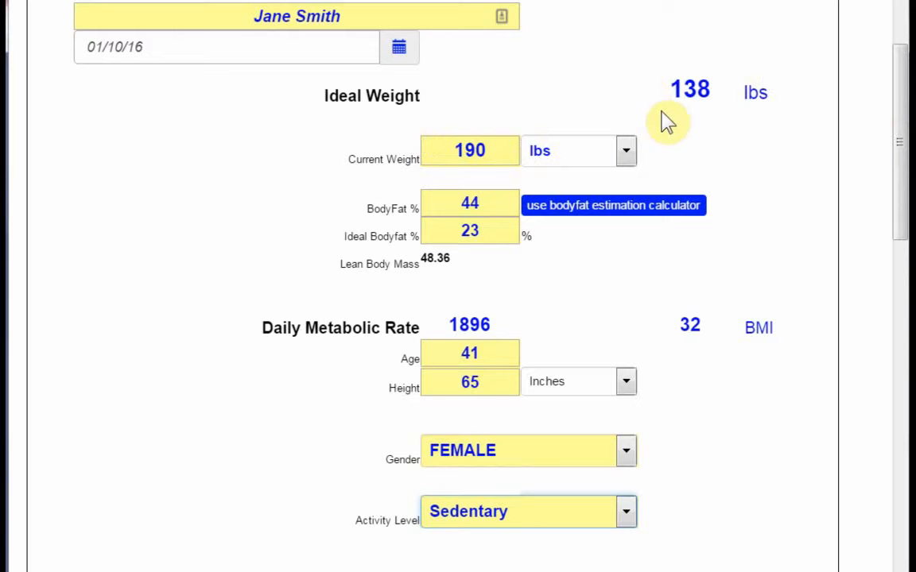
pyautogui.moveTo(901, 105); pyautogui.dragTo(901, 248)
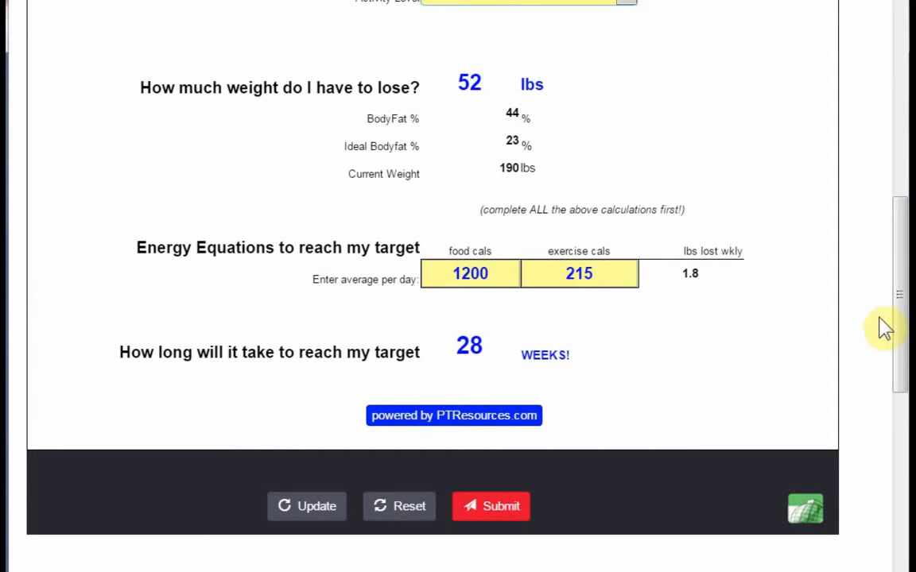
pyautogui.moveTo(902, 311); pyautogui.dragTo(902, 318)
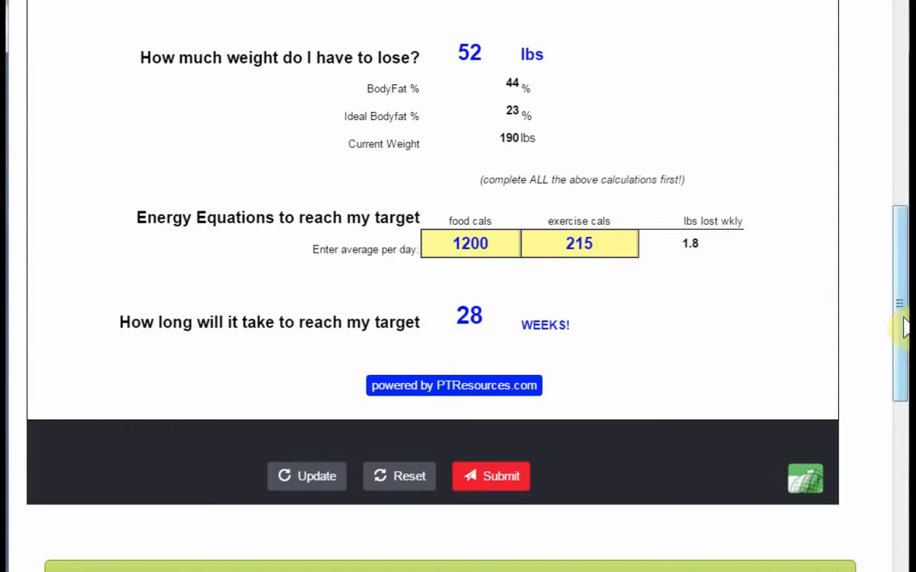
pyautogui.moveTo(902, 317); pyautogui.dragTo(896, 233)
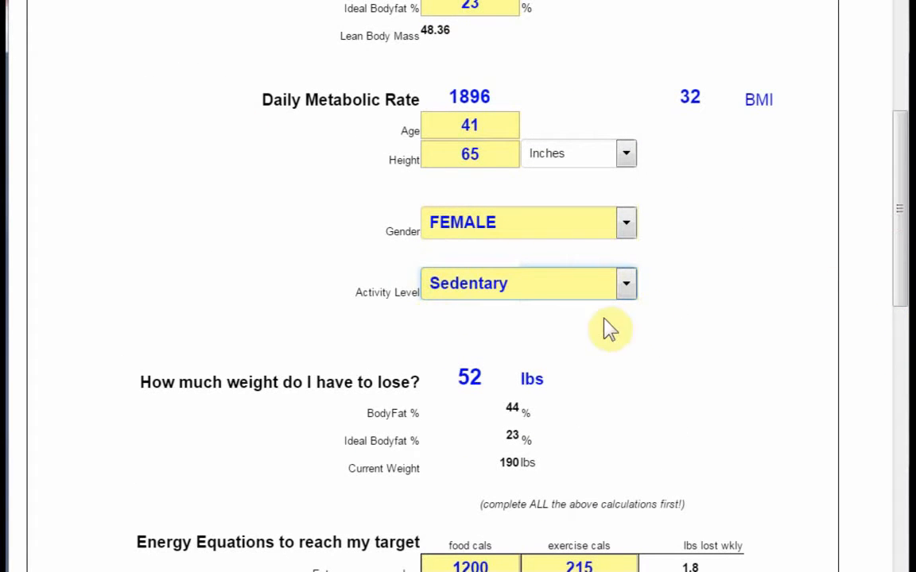
pyautogui.moveTo(899, 249); pyautogui.dragTo(899, 307)
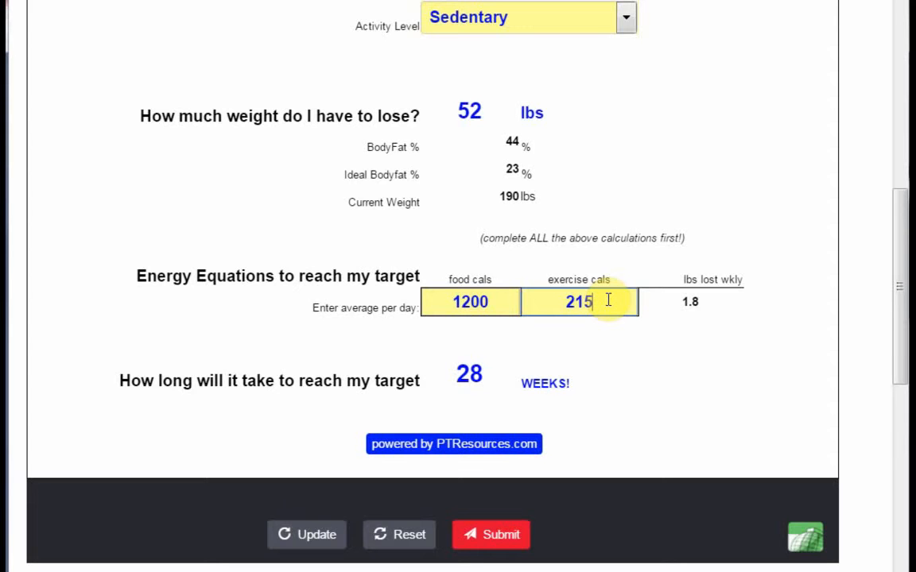
pyautogui.click(767, 272)
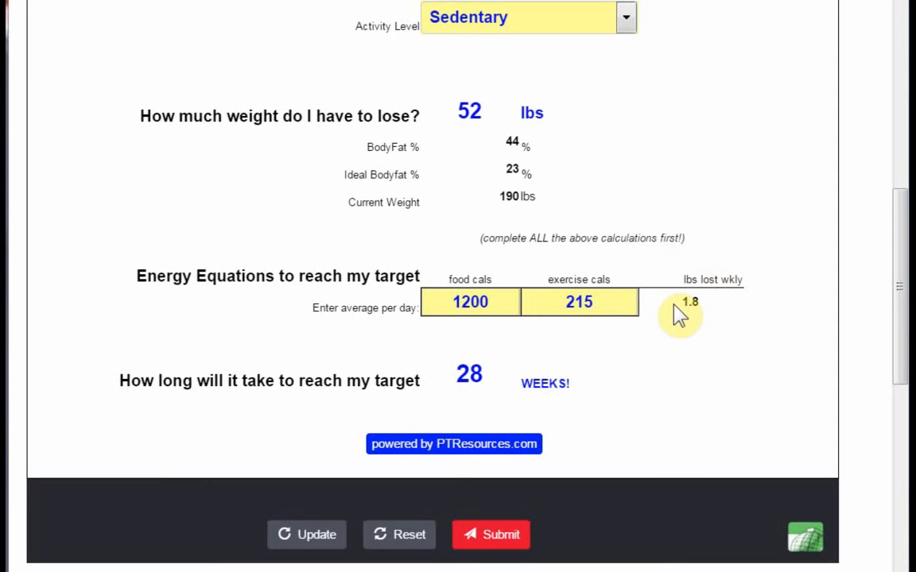
# Step: Change the average daily food calories to 1000 and set them back to 1200
pyautogui.click(500, 298)
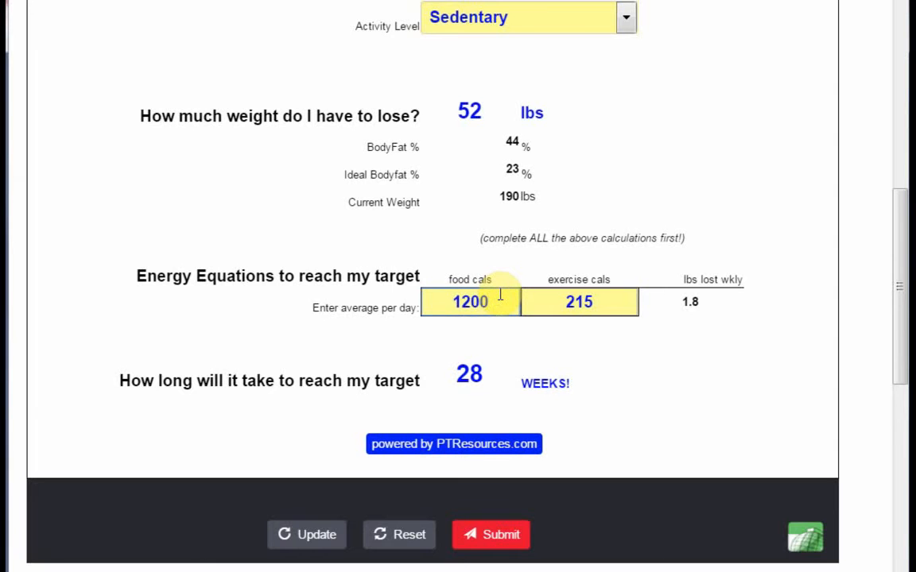
pyautogui.press('BackSpace')
pyautogui.press('BackSpace')
pyautogui.press('BackSpace')
pyautogui.press('BackSpace')
pyautogui.write('1000')
pyautogui.press('Tab')
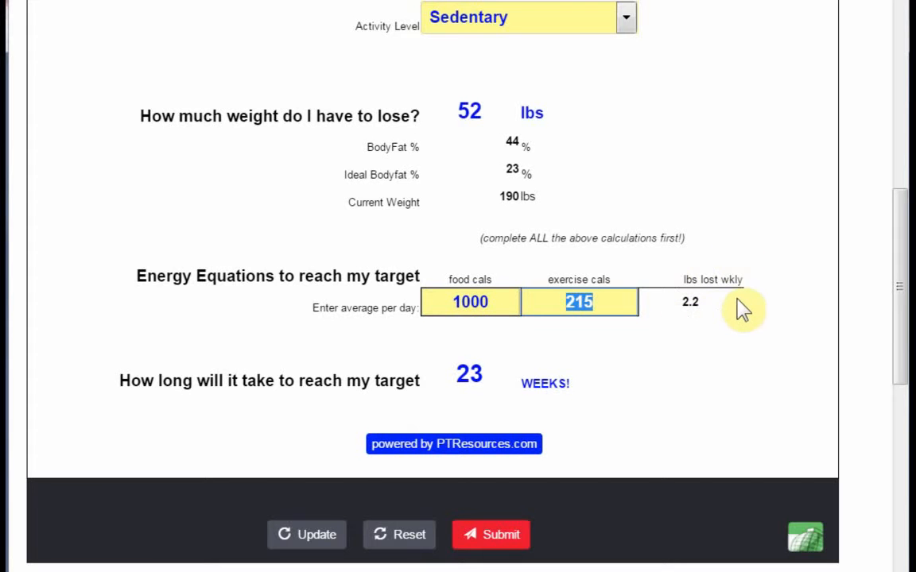
pyautogui.click(627, 304)
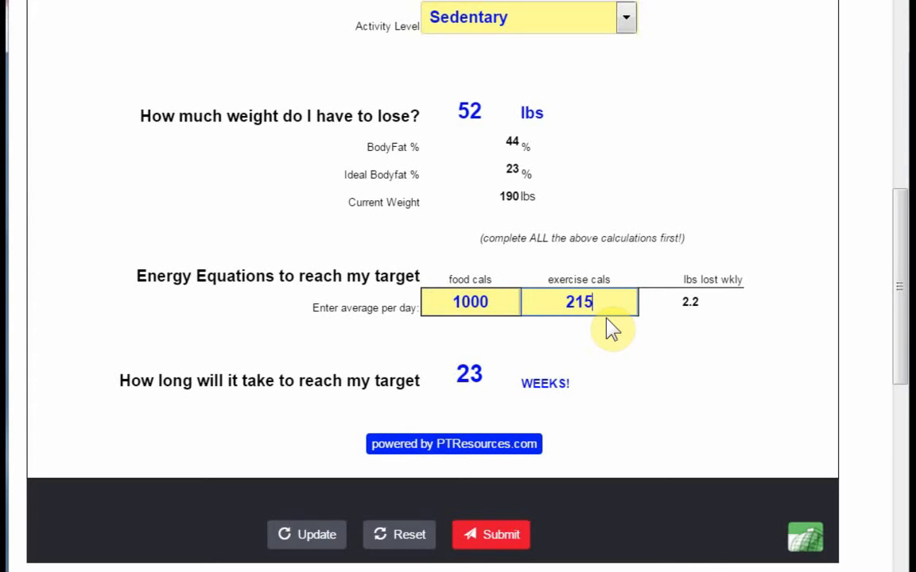
pyautogui.moveTo(897, 265); pyautogui.dragTo(897, 292)
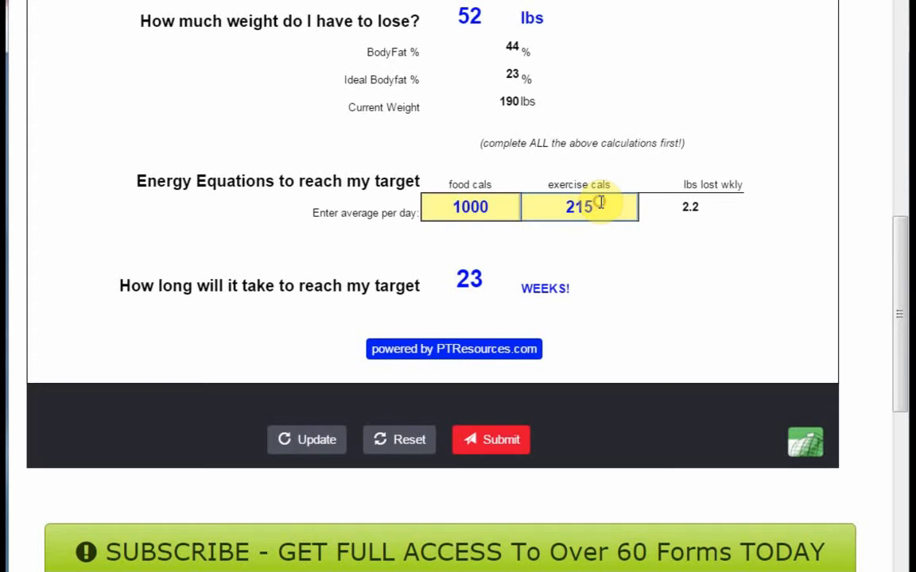
pyautogui.press('Tab')
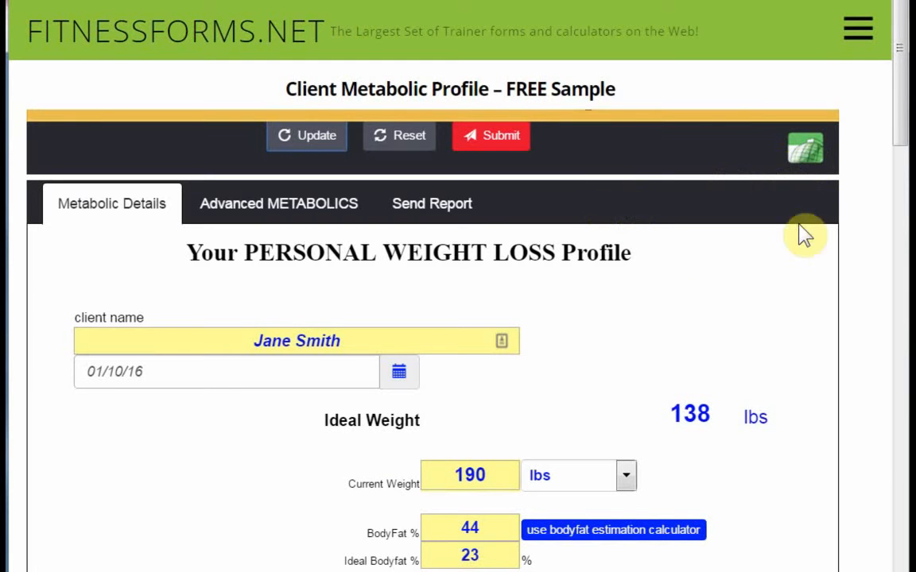
pyautogui.hotkey('shift', 'Tab')
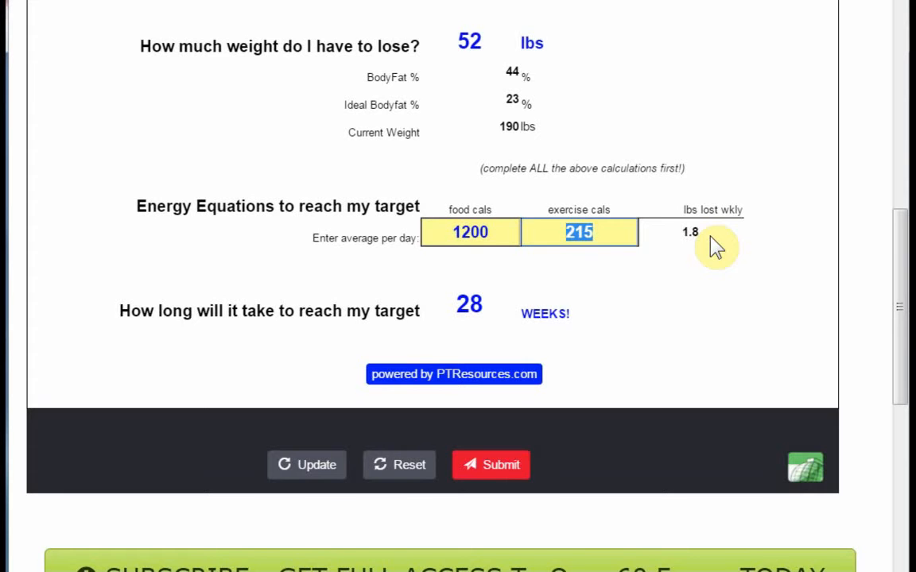
# Step: Review the average daily exercise calories, the weekly weight loss and the time needed to reach the target
pyautogui.moveTo(899, 306); pyautogui.dragTo(863, 330)
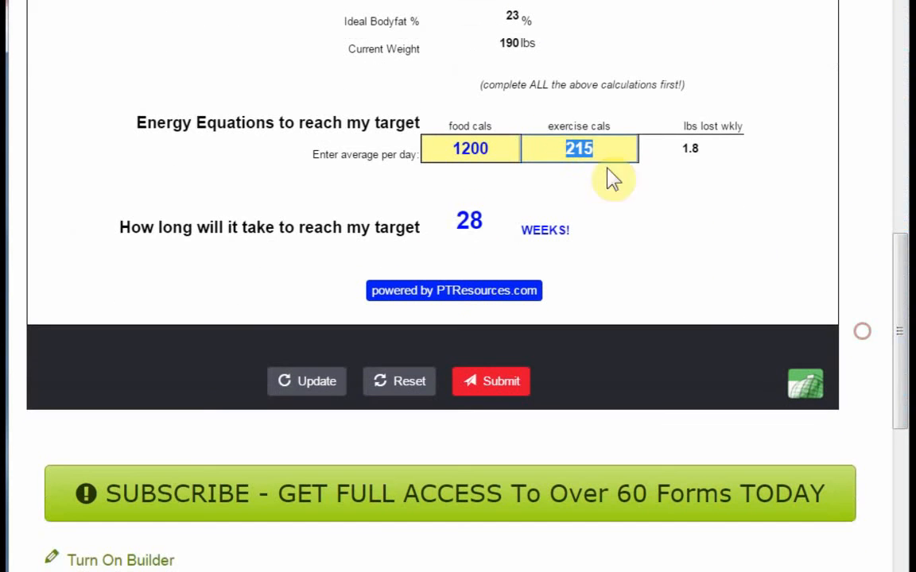
pyautogui.click(601, 147)
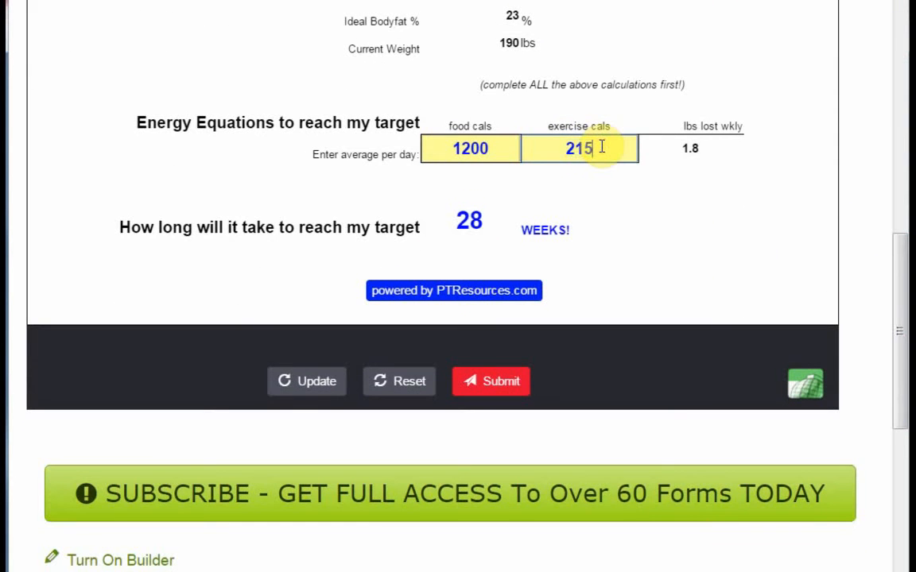
pyautogui.press('Tab')
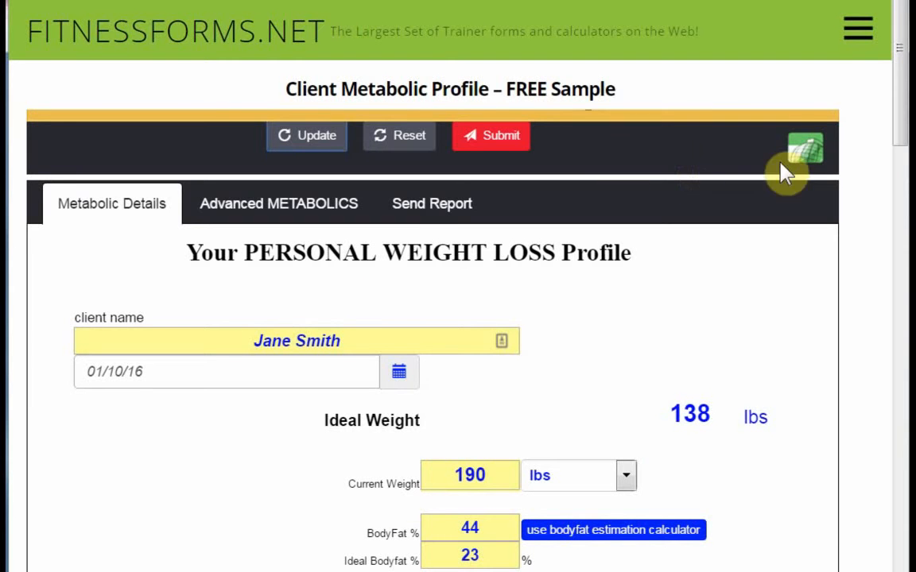
pyautogui.moveTo(901, 65); pyautogui.dragTo(883, 317)
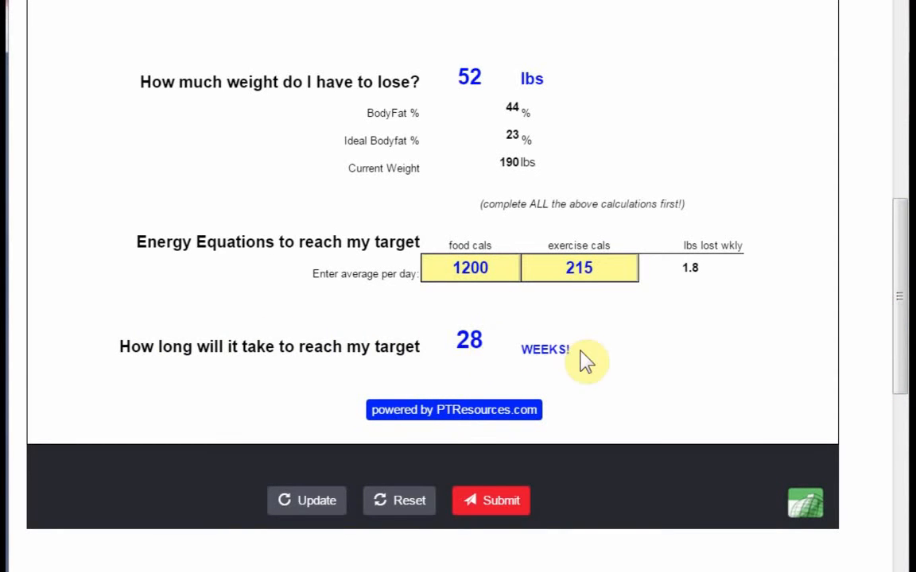
pyautogui.moveTo(899, 333); pyautogui.dragTo(864, 341)
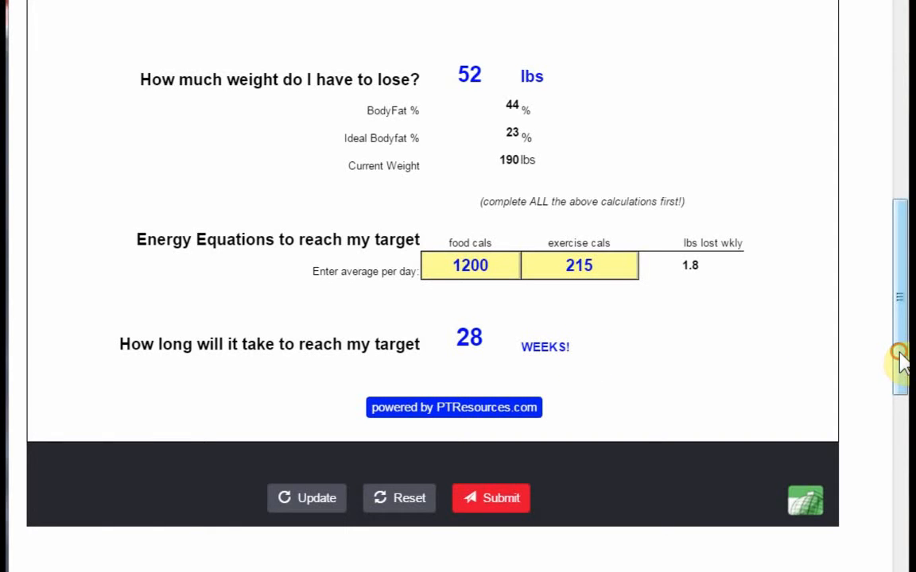
# Step: Open the Advanced METABOLICS section and go to the desired intensity (% Vo2 Max) value of the training heart rate
pyautogui.moveTo(902, 358); pyautogui.dragTo(899, 106)
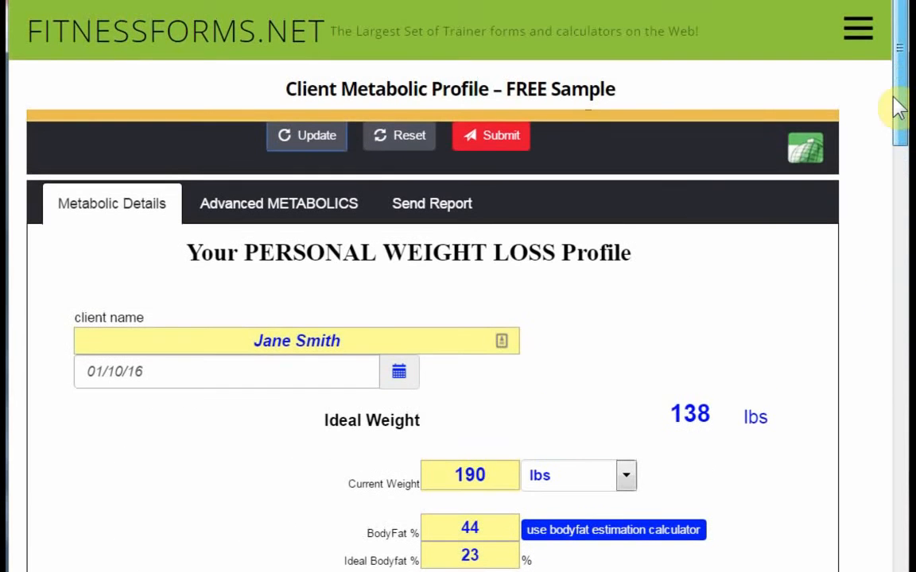
pyautogui.click(286, 209)
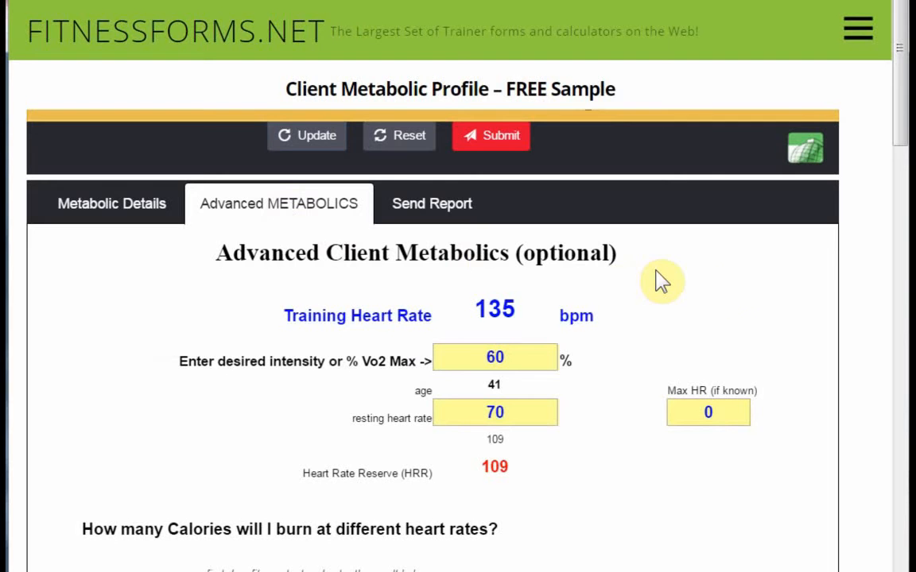
pyautogui.moveTo(899, 112); pyautogui.dragTo(902, 135)
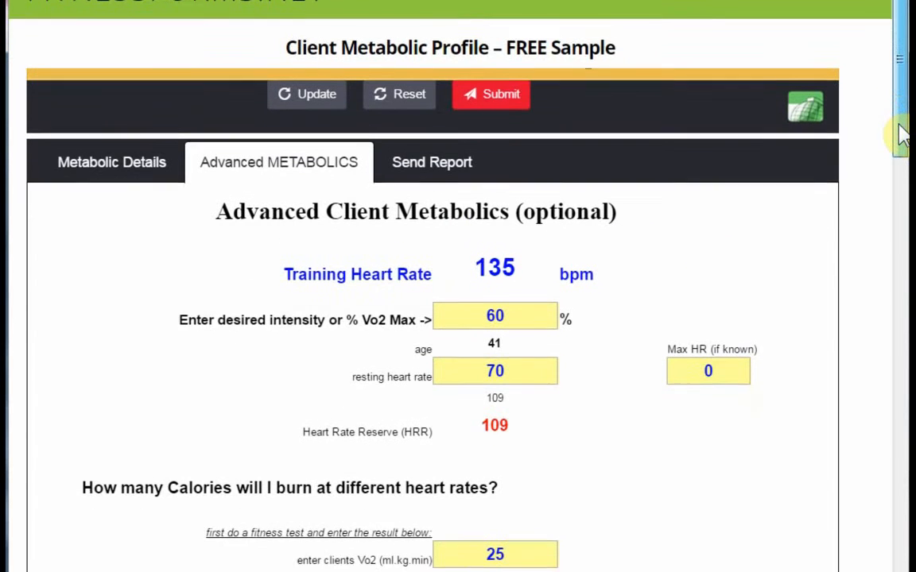
pyautogui.scroll(-1, 903, 135)
pyautogui.scroll(-1, 902, 135)
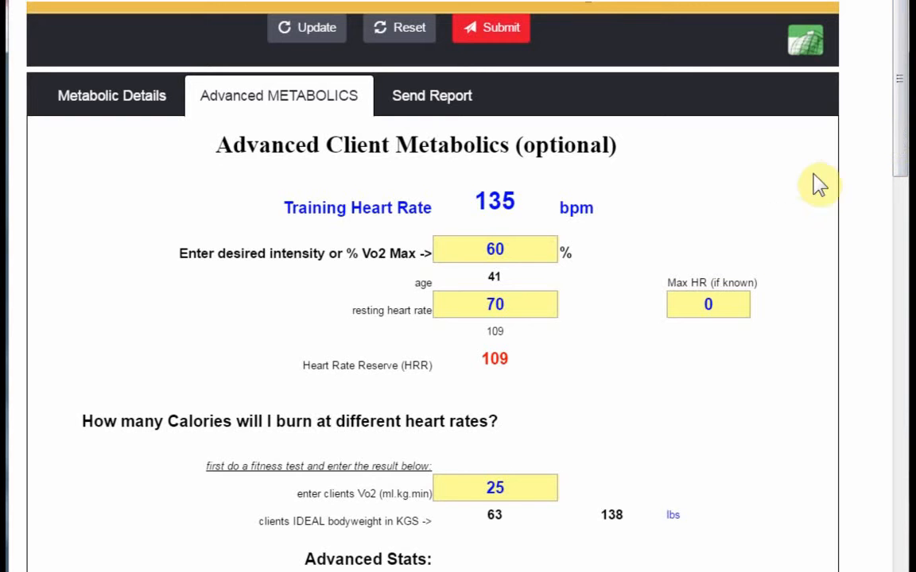
pyautogui.moveTo(897, 92); pyautogui.dragTo(897, 132)
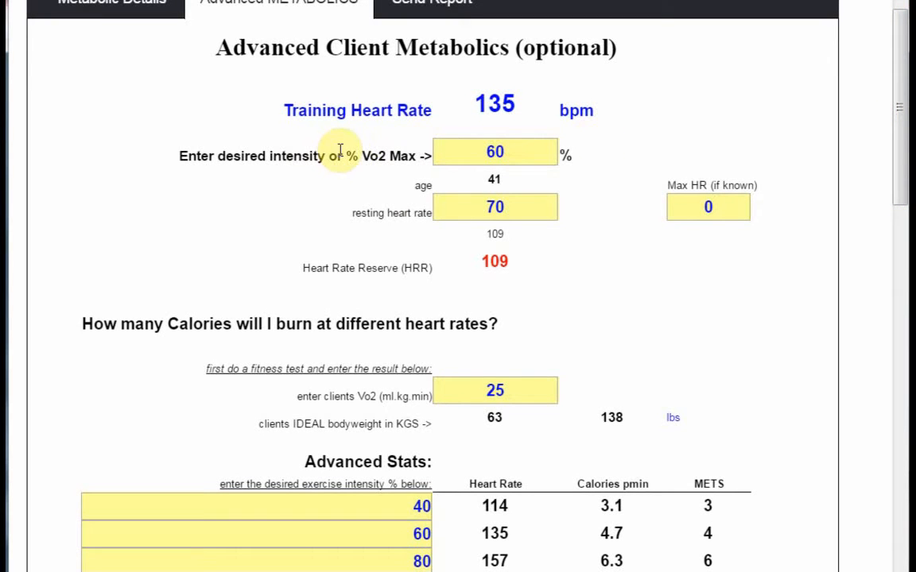
pyautogui.click(526, 150)
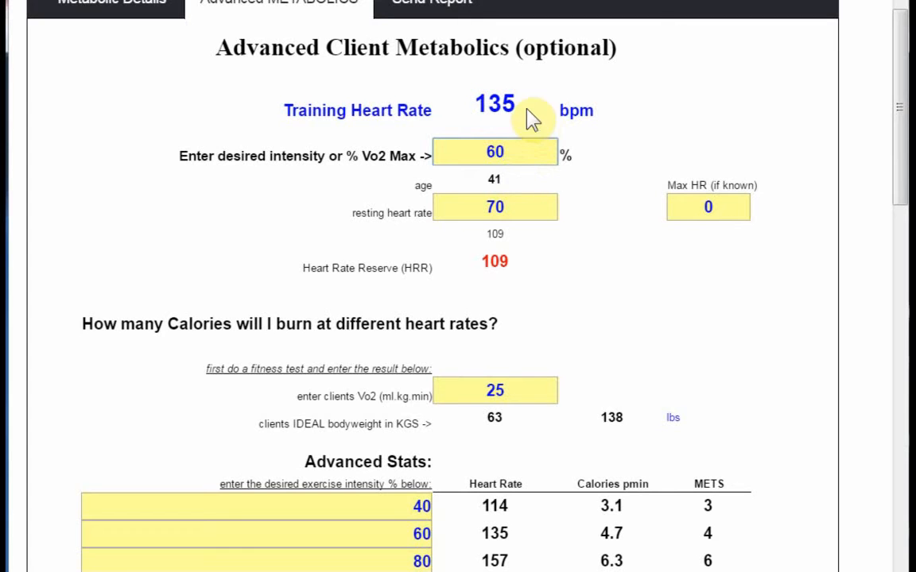
# Step: Clear the client's resting heart rate and set it back to 70
pyautogui.moveTo(527, 205); pyautogui.dragTo(385, 215)
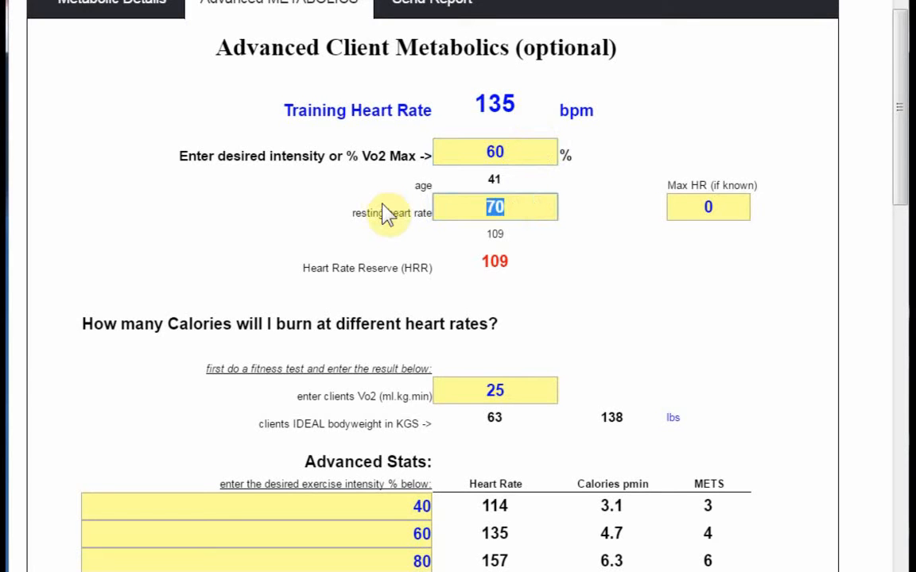
pyautogui.press('BackSpace')
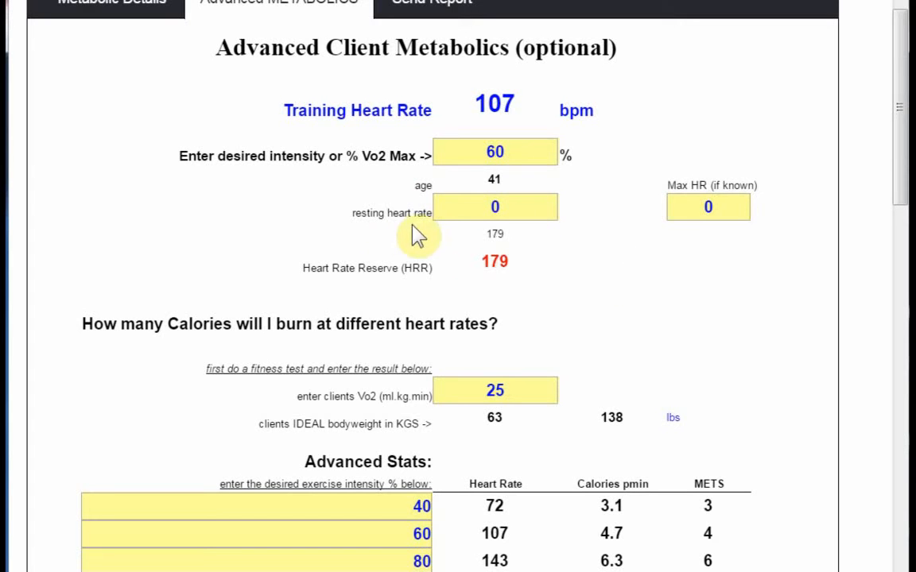
pyautogui.click(511, 205)
pyautogui.doubleClick(515, 206)
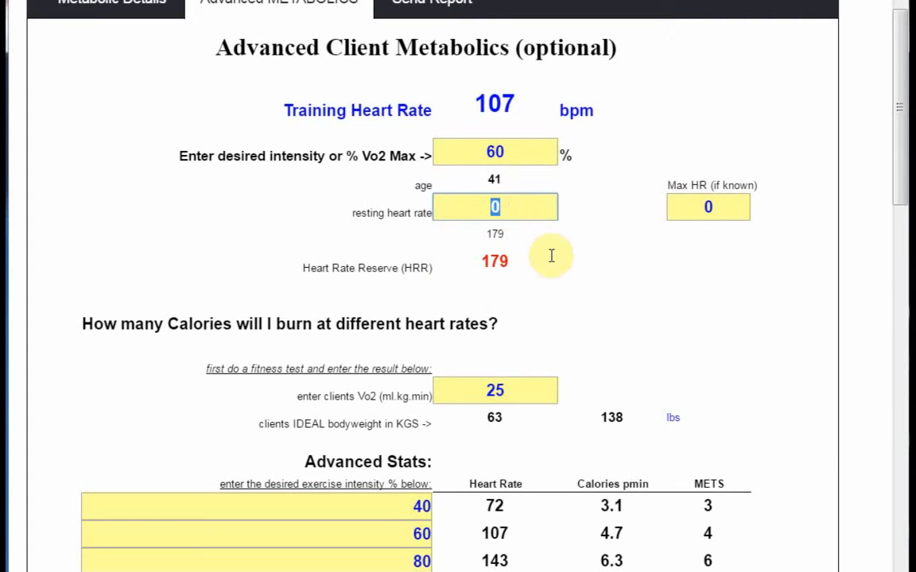
pyautogui.write('70')
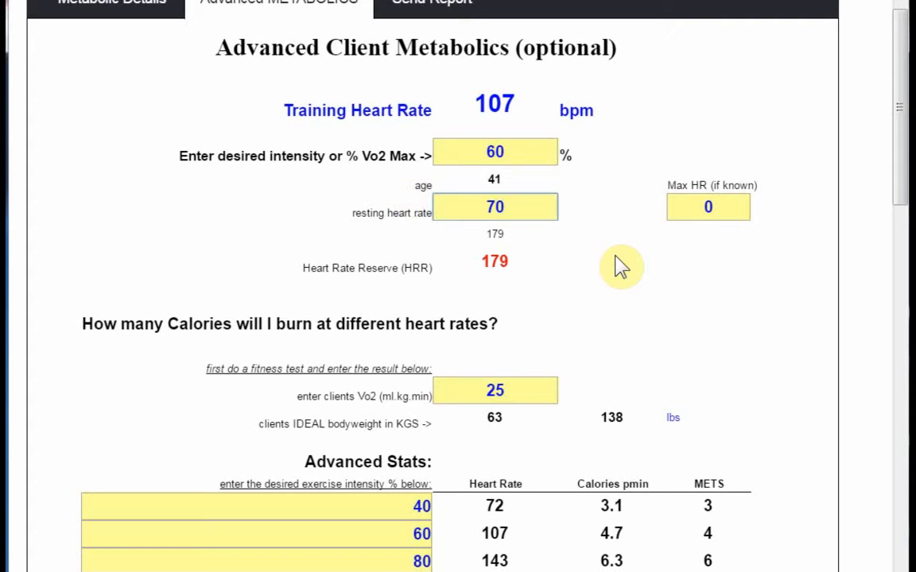
pyautogui.press('Tab')
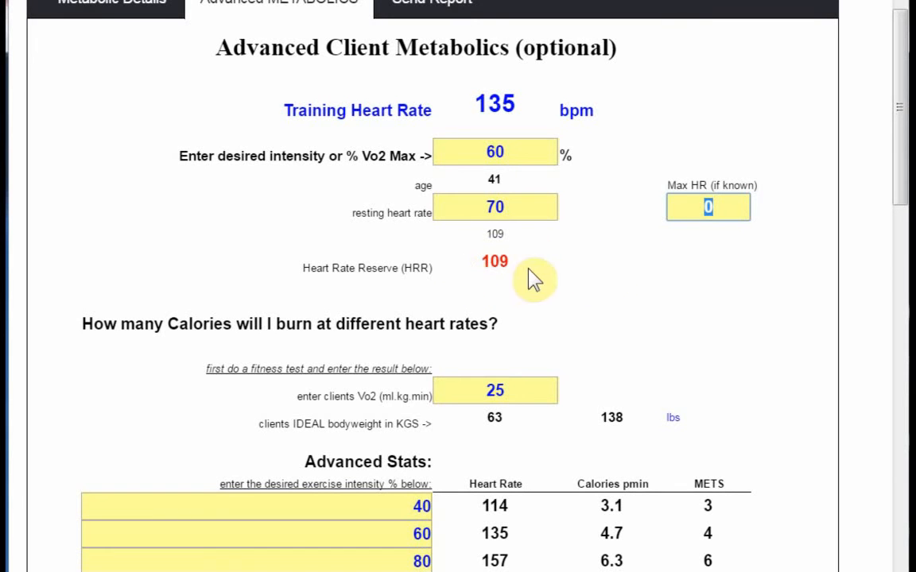
# Step: Try 190 as the client's known maximum heart rate
pyautogui.click(724, 208)
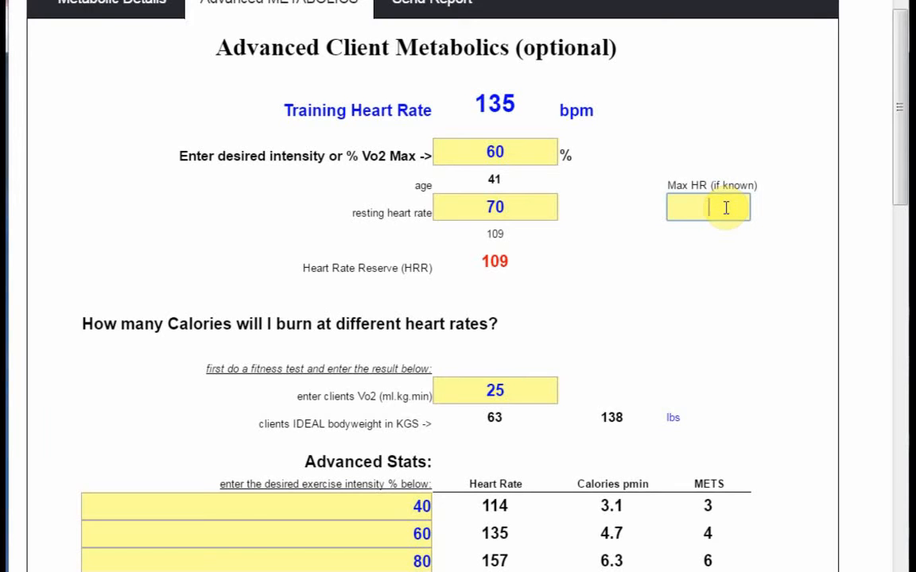
pyautogui.write('190')
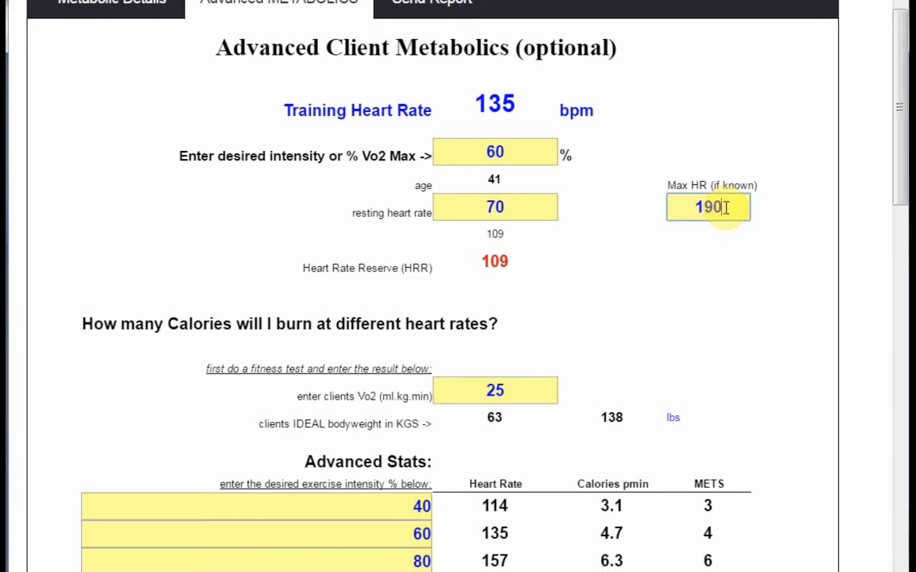
pyautogui.press('Tab')
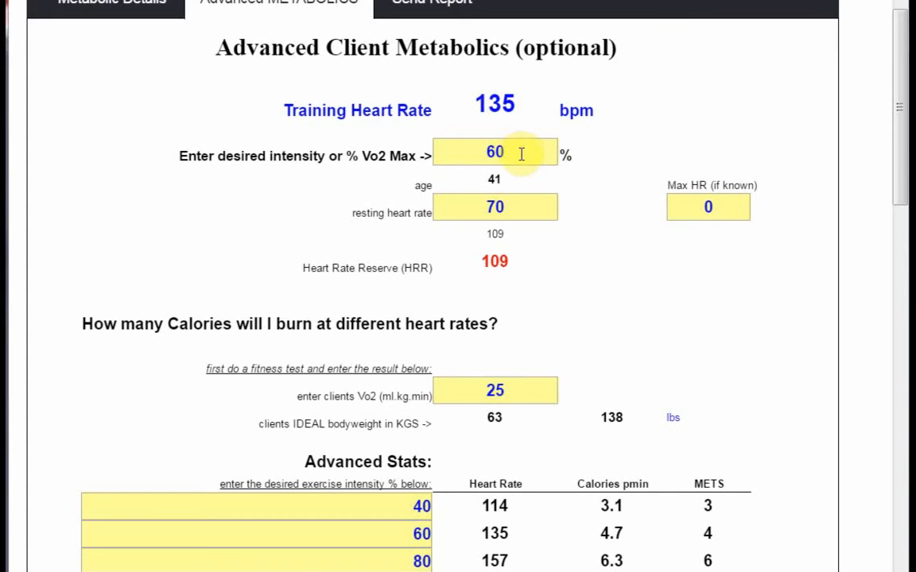
# Step: Set the desired intensity (% Vo2 Max) of the training heart rate to 40%
pyautogui.moveTo(517, 151); pyautogui.dragTo(401, 139)
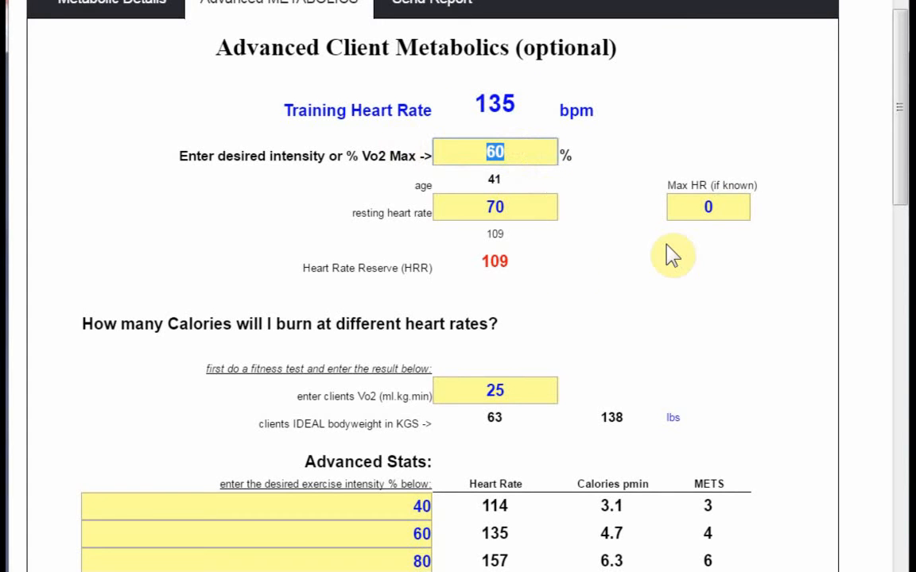
pyautogui.write('40')
pyautogui.press('Tab')
pyautogui.click(612, 262)
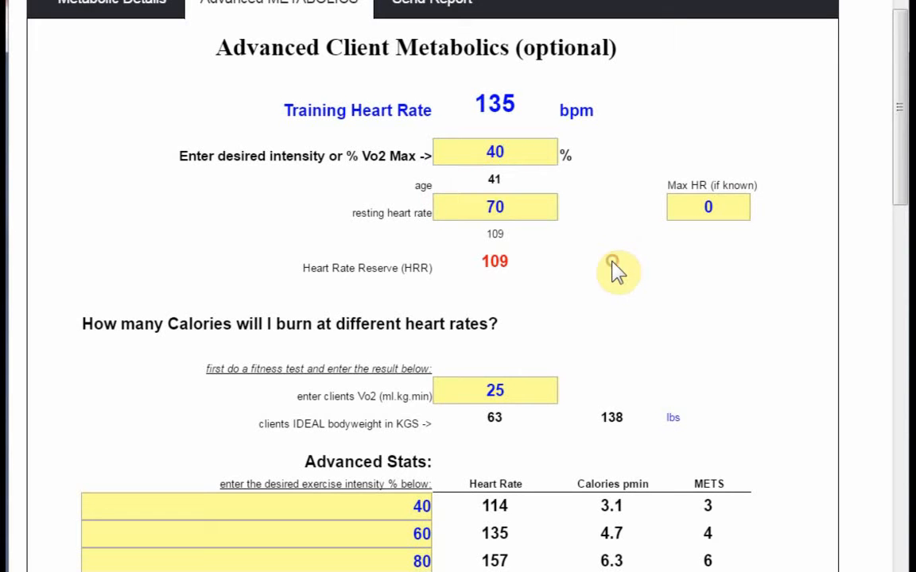
pyautogui.press('Tab')
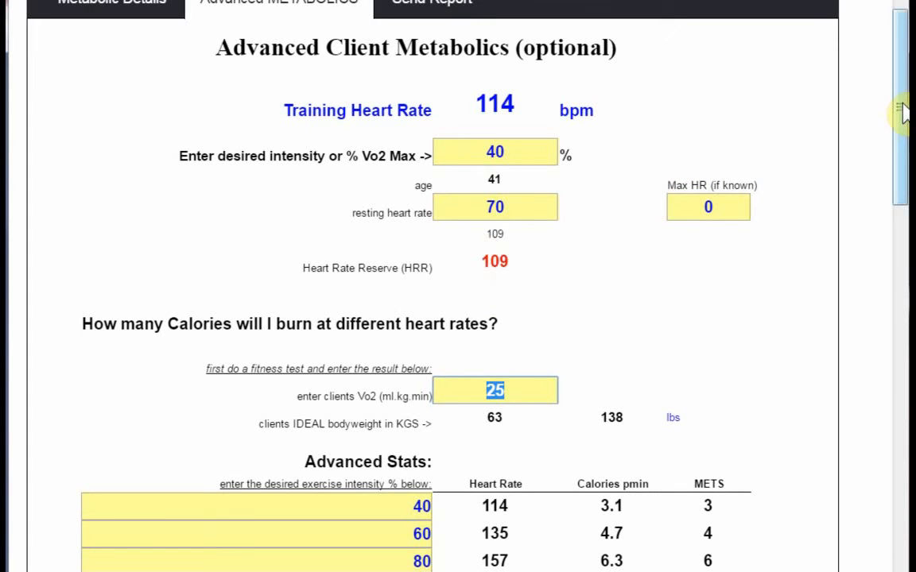
# Step: Restore the desired intensity (% Vo2 Max) of the training heart rate to 60%
pyautogui.moveTo(899, 99); pyautogui.dragTo(899, 100)
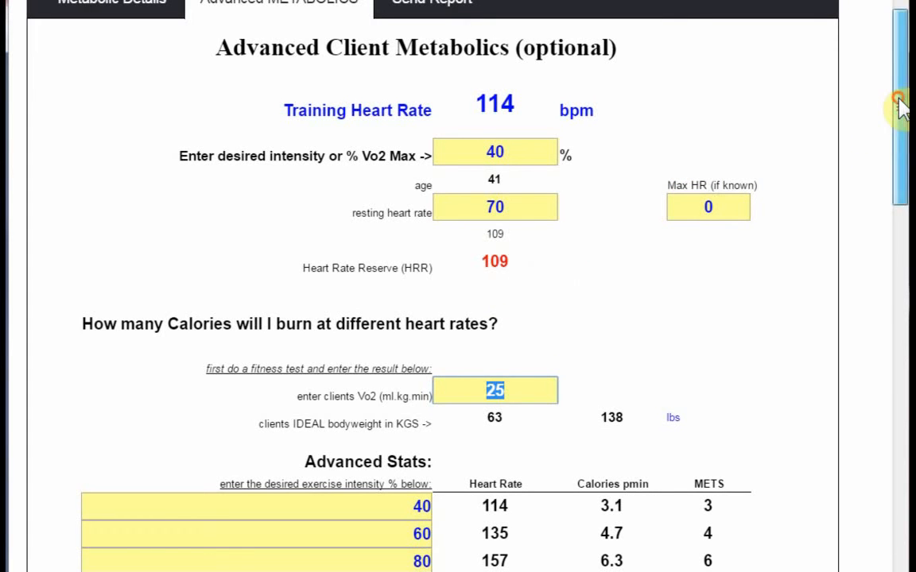
pyautogui.click(527, 152)
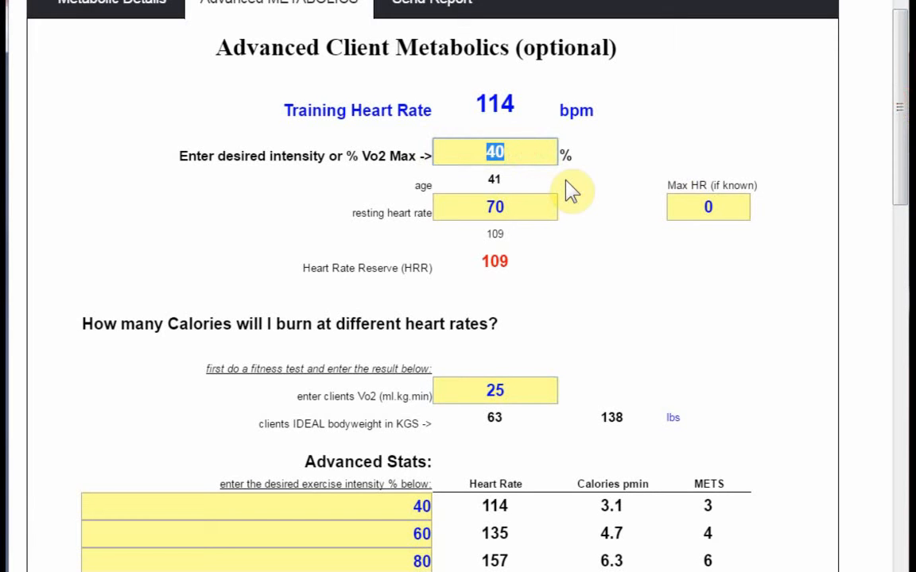
pyautogui.press('BackSpace')
pyautogui.write('60')
pyautogui.press('Tab')
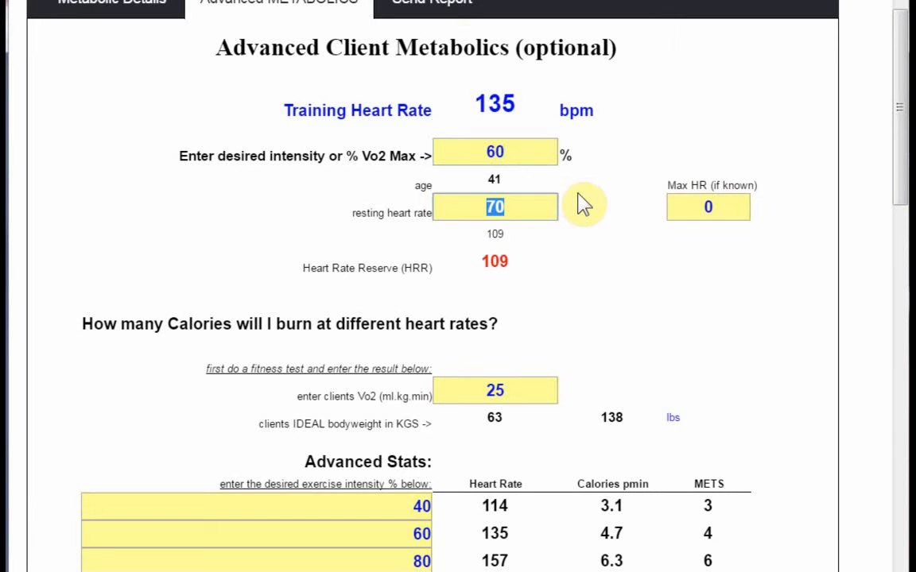
pyautogui.click(531, 209)
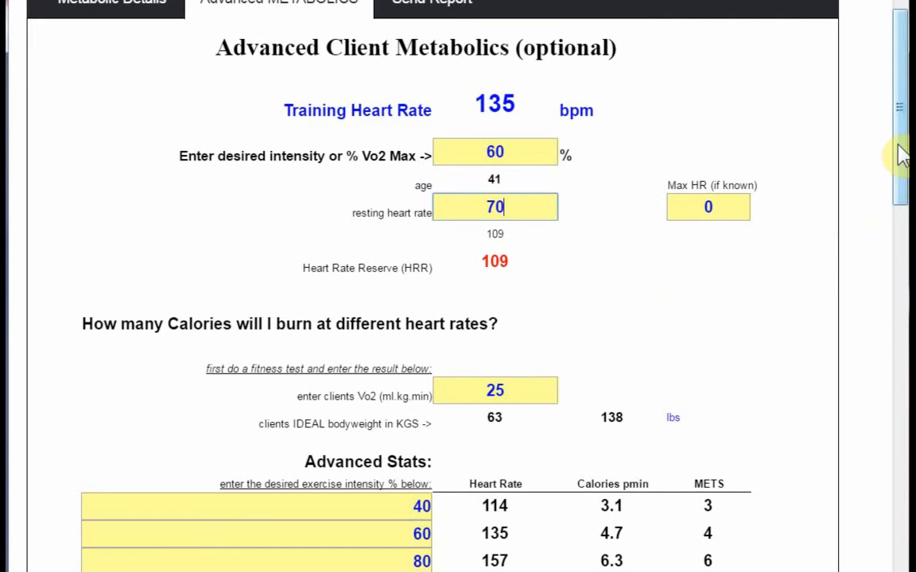
# Step: Examine the client's Vo2 value and the Advanced Stats for heart rate, calories per minute and METS at each exercise intensity
pyautogui.moveTo(906, 143); pyautogui.dragTo(896, 223)
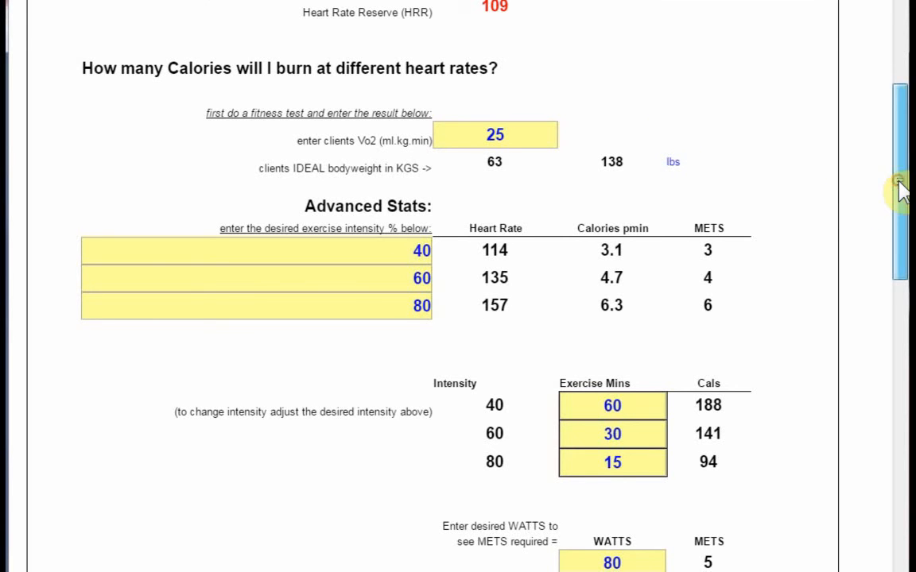
pyautogui.moveTo(899, 188); pyautogui.dragTo(904, 123)
pyautogui.scroll(3, 898, 119)
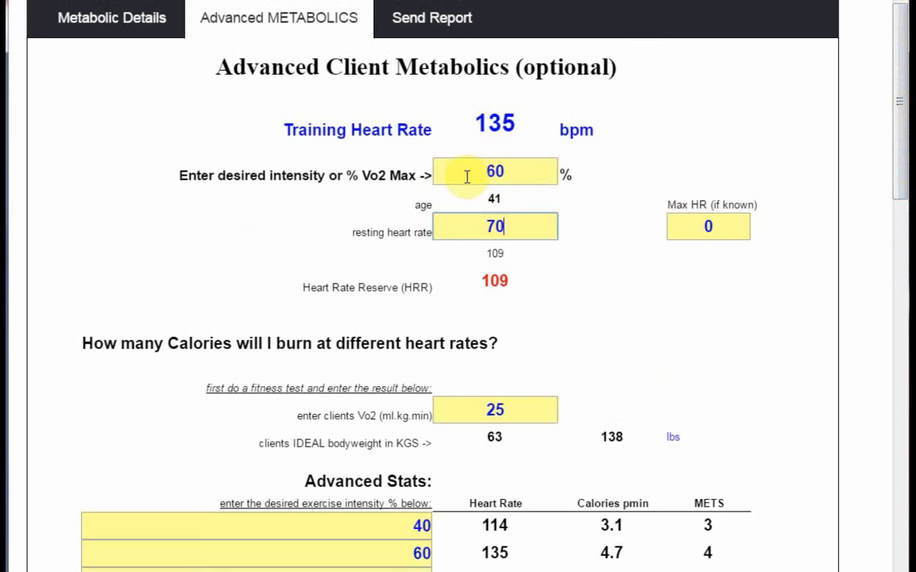
pyautogui.moveTo(899, 96); pyautogui.dragTo(905, 206)
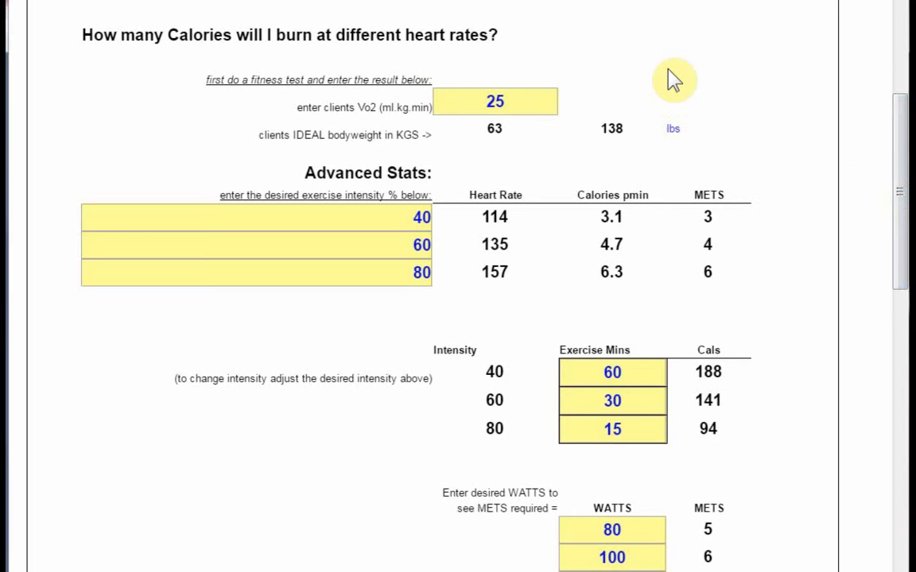
pyautogui.doubleClick(521, 99)
pyautogui.doubleClick(402, 217)
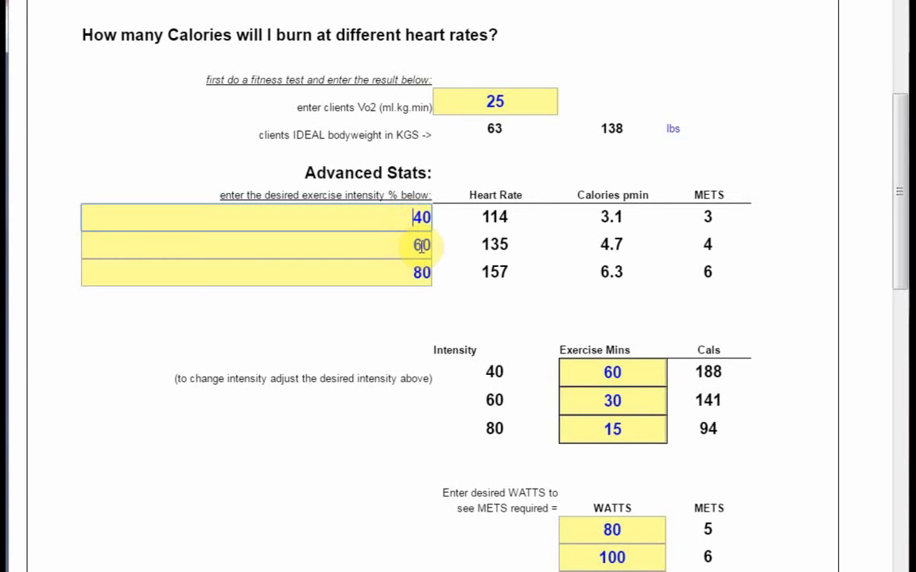
pyautogui.click(586, 169)
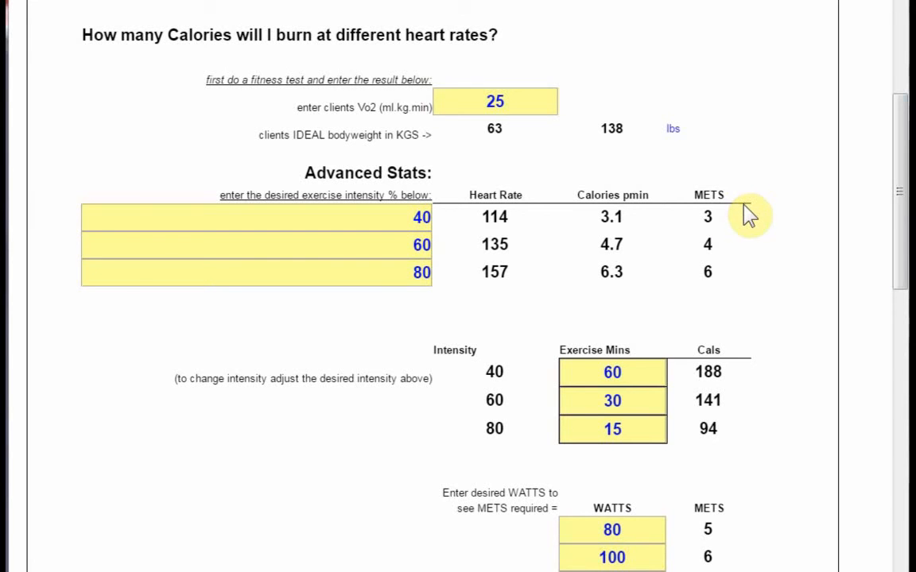
# Step: Set the exercise minutes for the 60% intensity to 20
pyautogui.moveTo(901, 198); pyautogui.dragTo(893, 246)
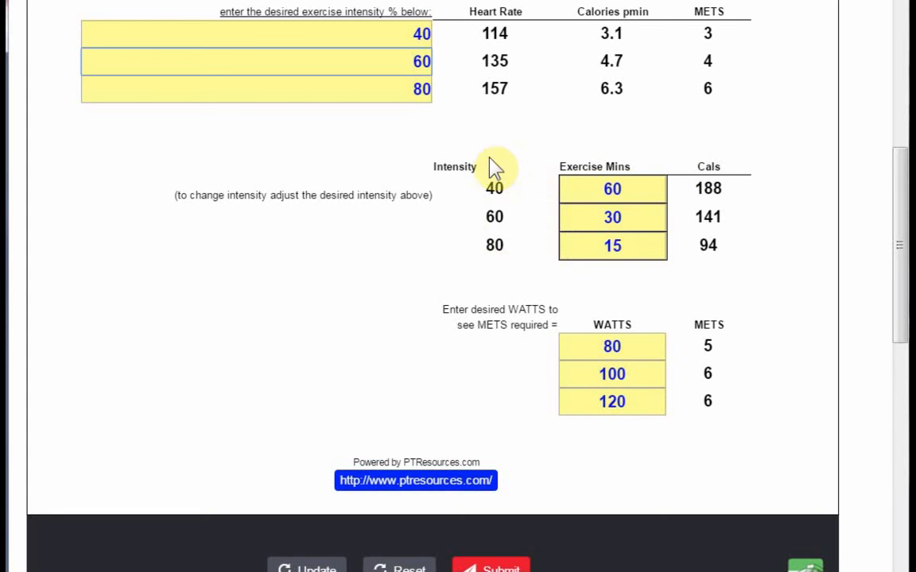
pyautogui.click(634, 184)
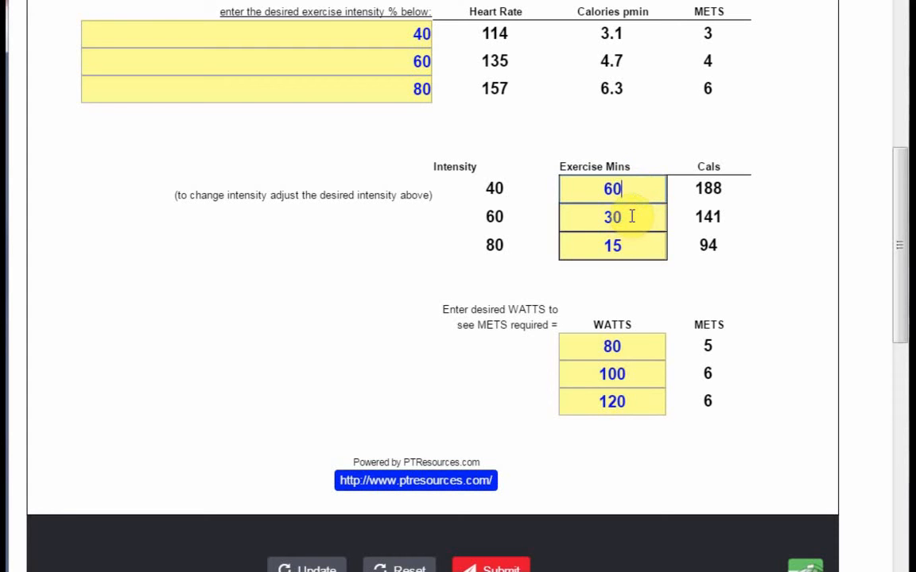
pyautogui.click(630, 216)
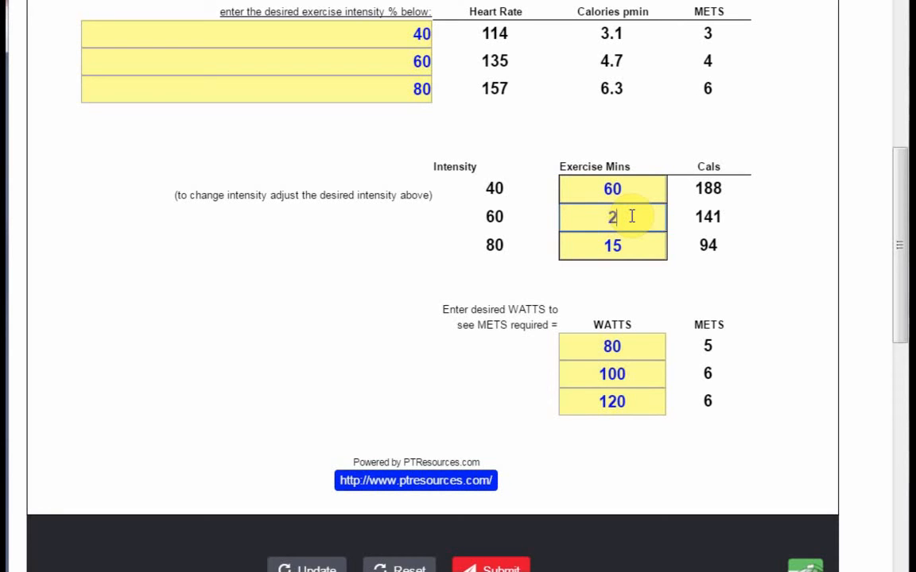
pyautogui.press('Tab')
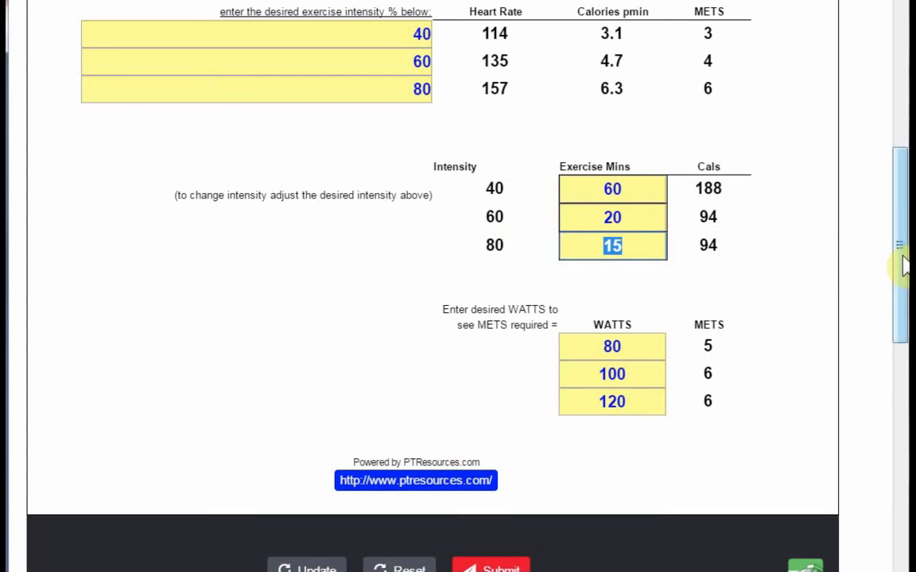
# Step: Review the METS required for the desired watts, the Advanced Stats and the training heart rate values
pyautogui.moveTo(899, 250); pyautogui.dragTo(903, 281)
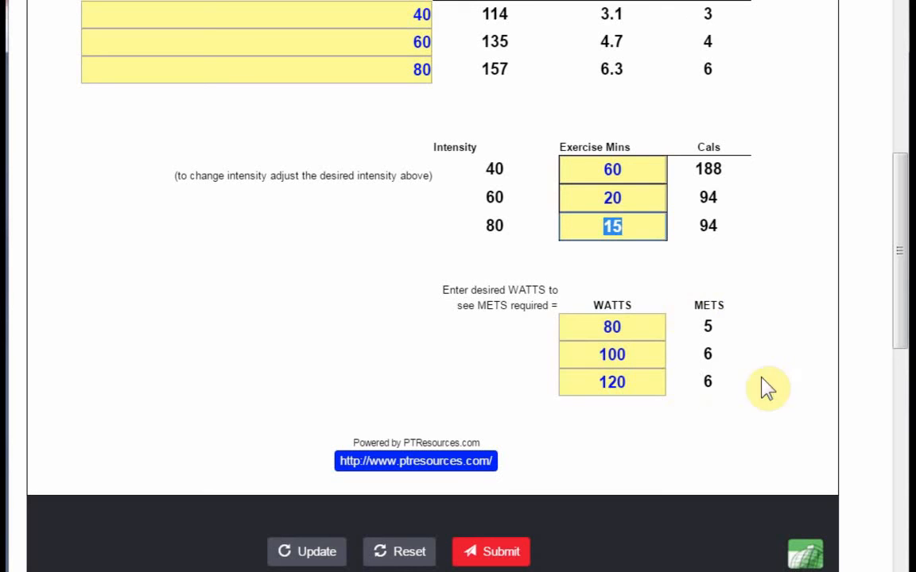
pyautogui.moveTo(900, 310); pyautogui.dragTo(901, 286)
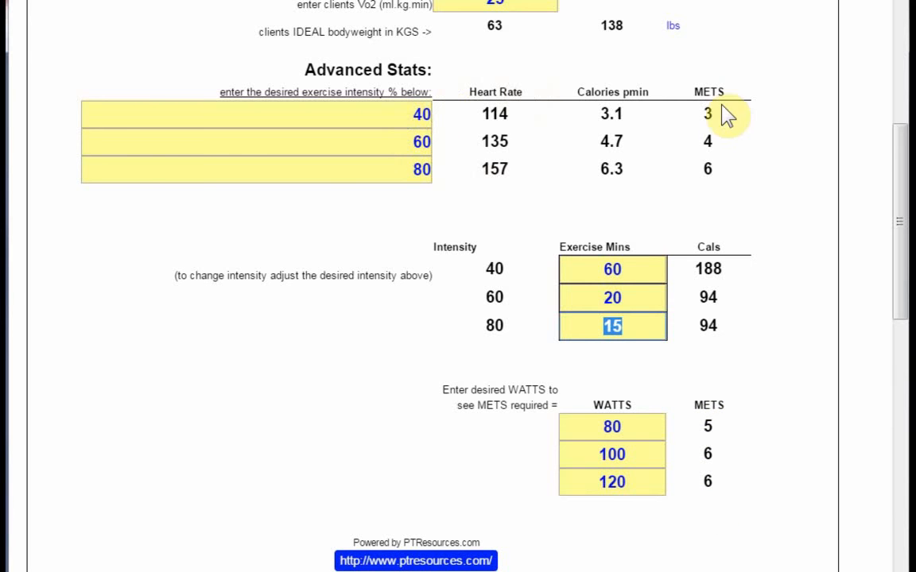
pyautogui.moveTo(903, 191); pyautogui.dragTo(892, 19)
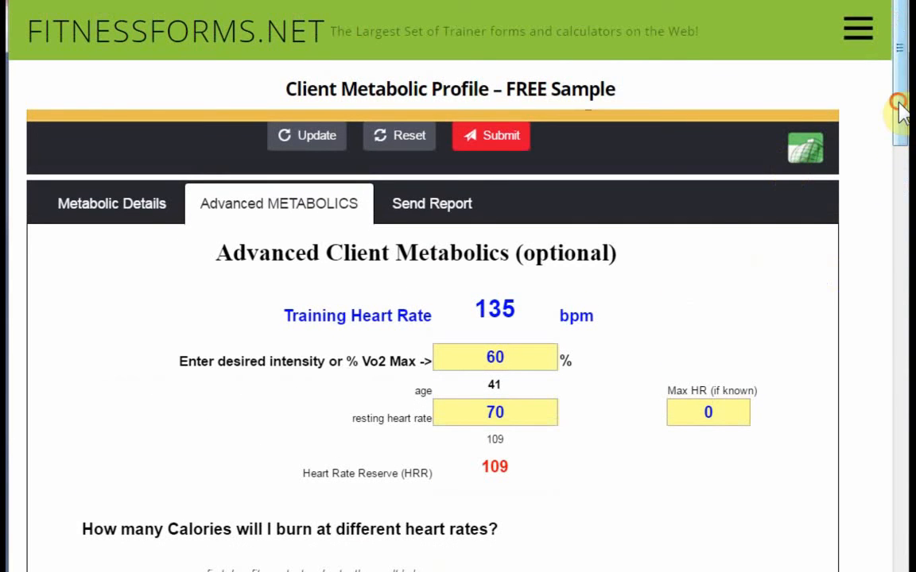
pyautogui.moveTo(899, 106); pyautogui.dragTo(904, 205)
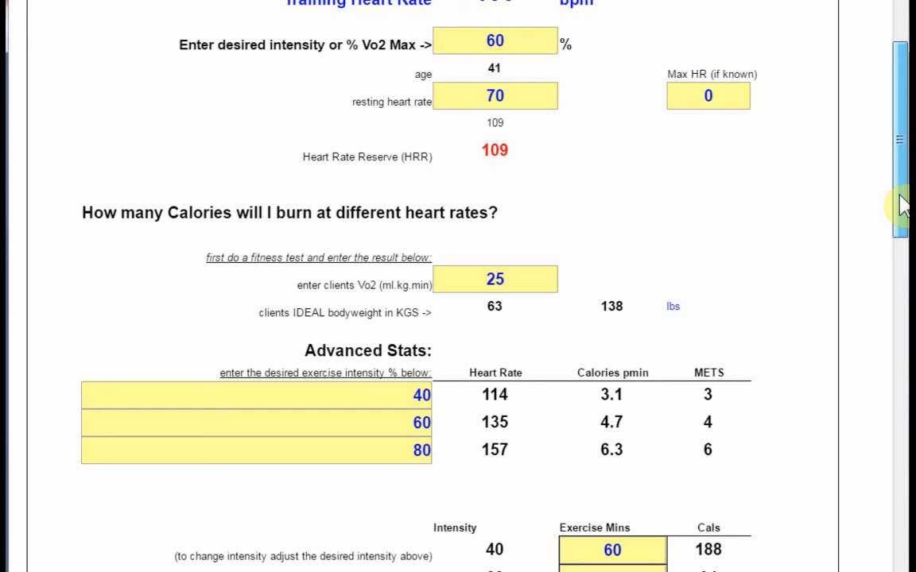
pyautogui.moveTo(900, 202); pyautogui.dragTo(901, 205)
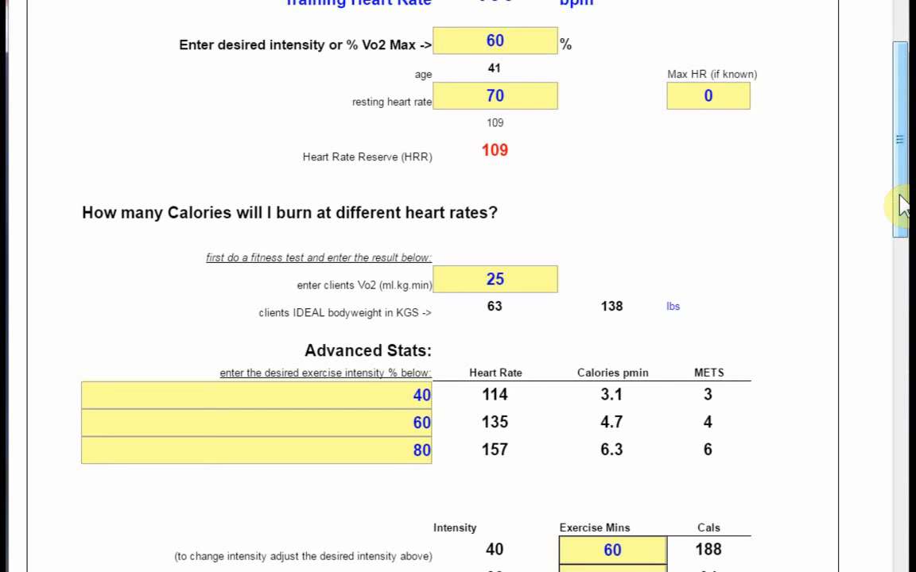
pyautogui.moveTo(900, 200); pyautogui.dragTo(901, 158)
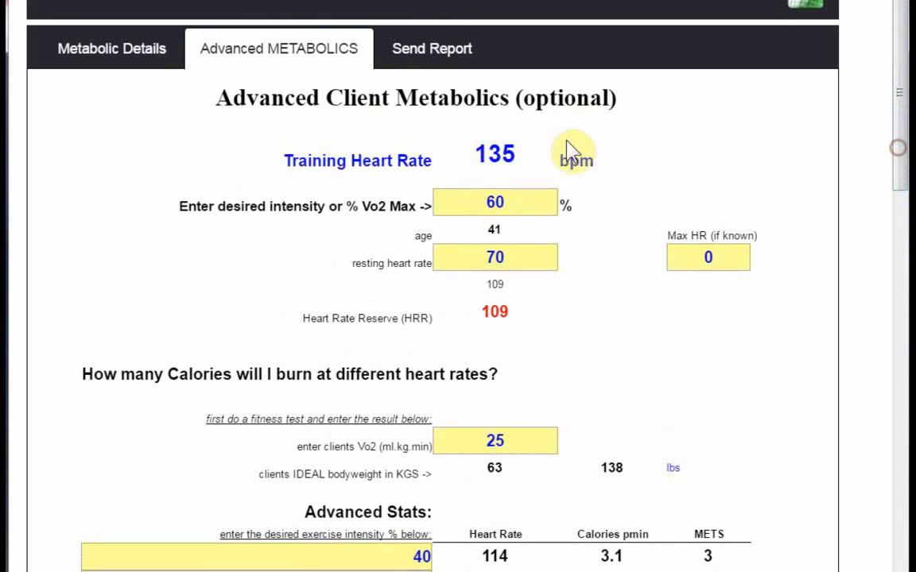
pyautogui.click(724, 263)
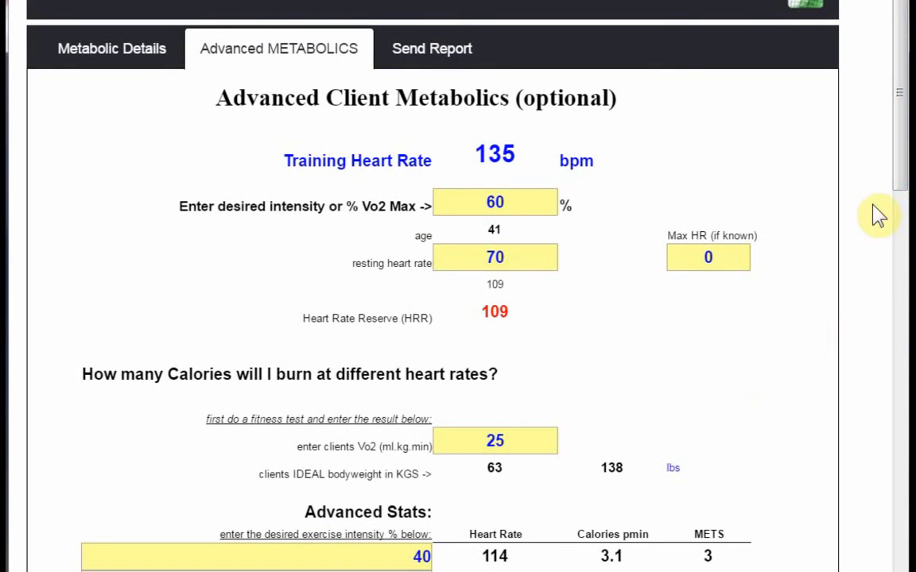
pyautogui.moveTo(901, 155)
pyautogui.mouseDown()
pyautogui.moveTo(902, 174)
pyautogui.moveTo(902, 147)
pyautogui.mouseUp()
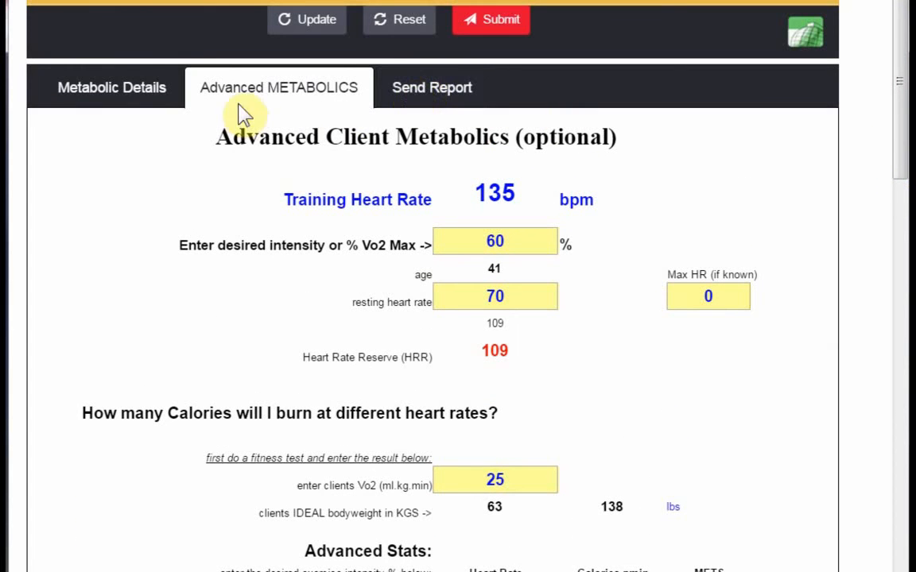
# Step: Revisit the Metabolic Details section and return to Advanced METABOLICS
pyautogui.click(112, 91)
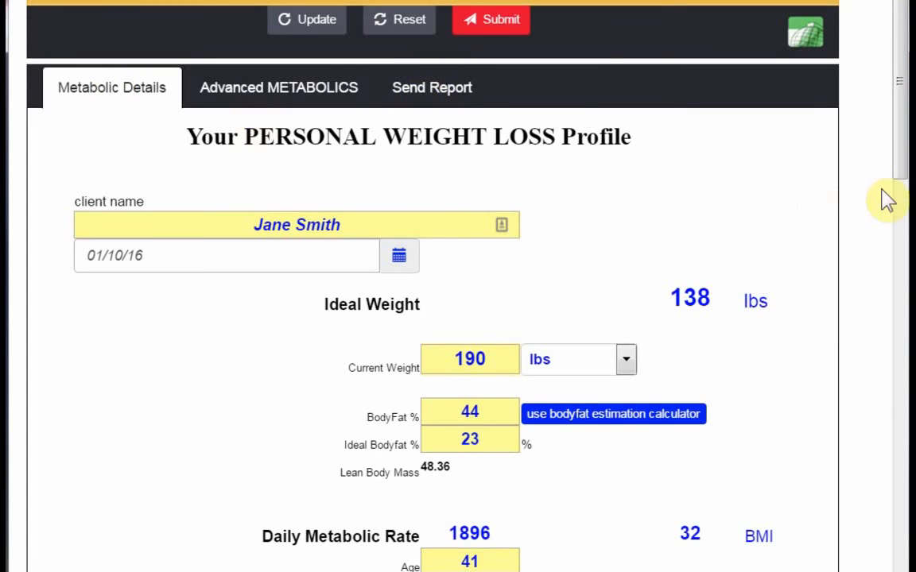
pyautogui.scroll(-3, 901, 159)
pyautogui.scroll(3, 898, 151)
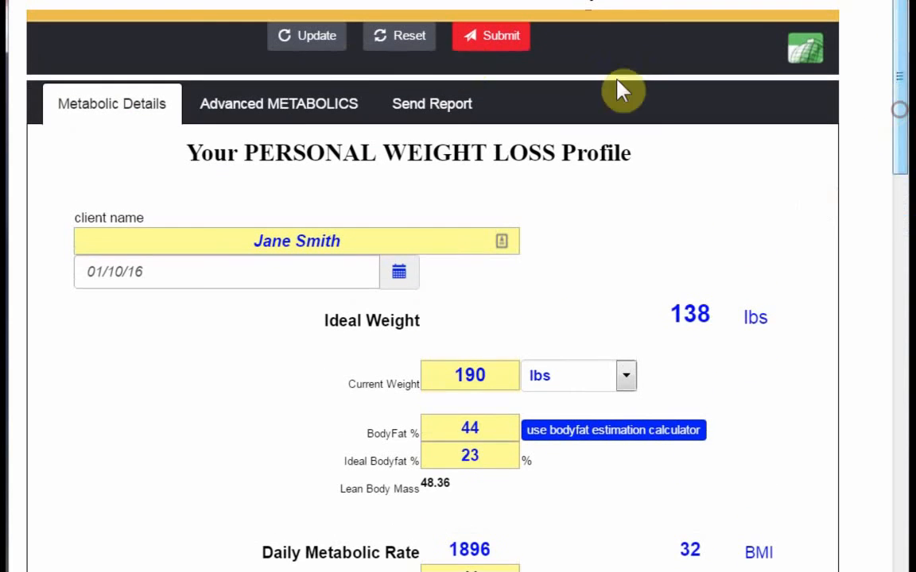
pyautogui.click(280, 112)
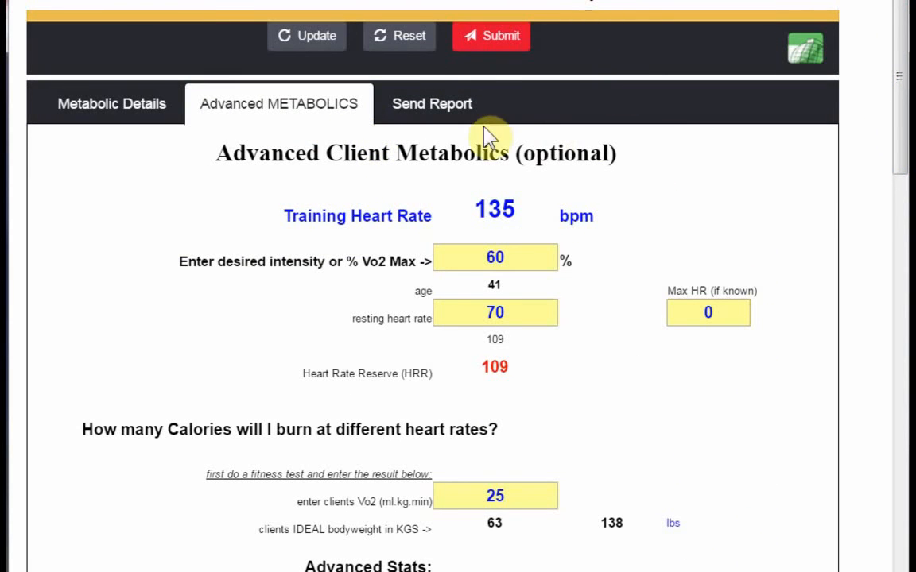
# Step: Open the Send Report section and examine its trainer contact, website and recipient email fields
pyautogui.click(434, 104)
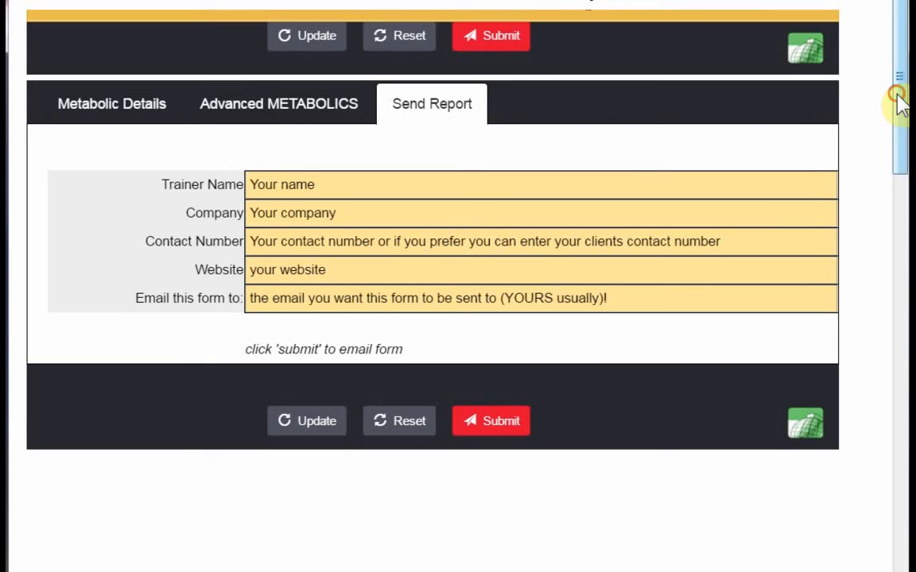
pyautogui.moveTo(897, 97); pyautogui.dragTo(898, 123)
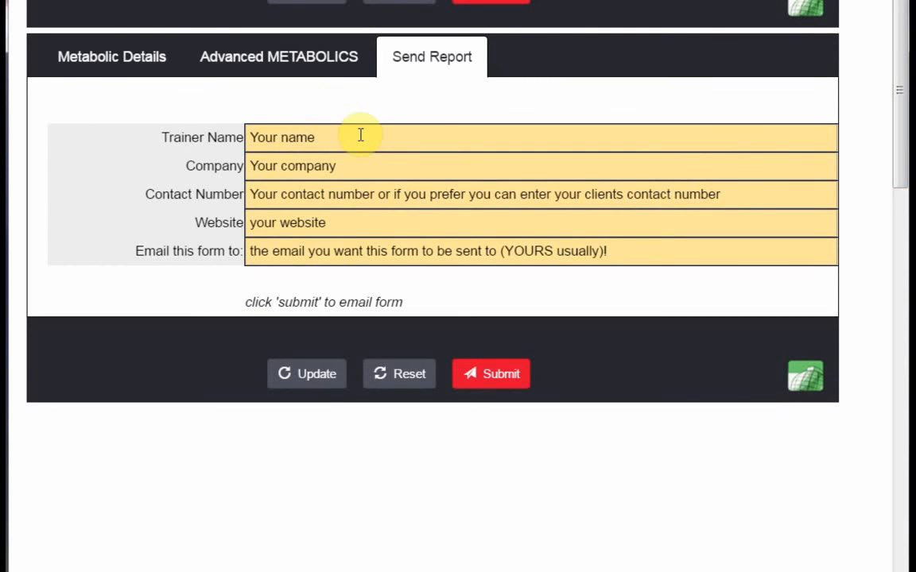
pyautogui.moveTo(625, 249); pyautogui.dragTo(202, 263)
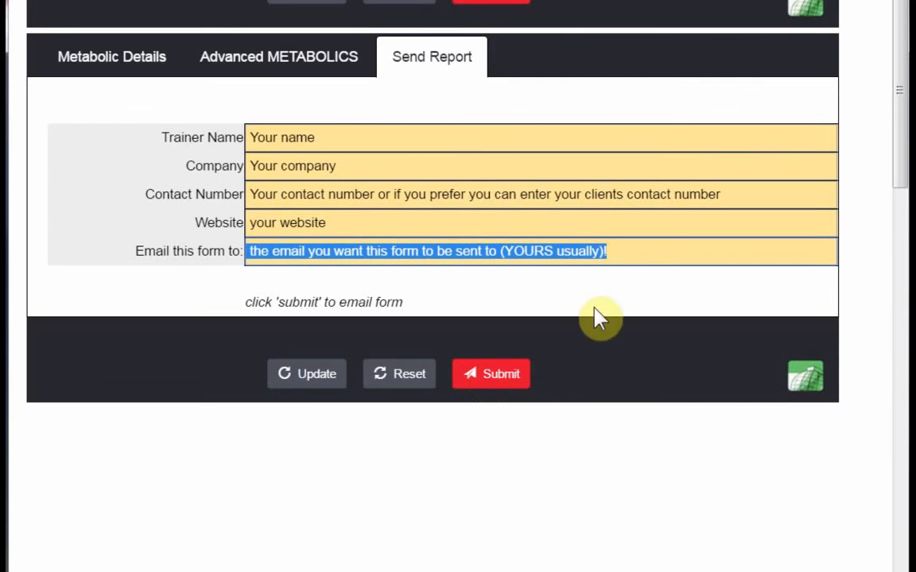
pyautogui.click(621, 253)
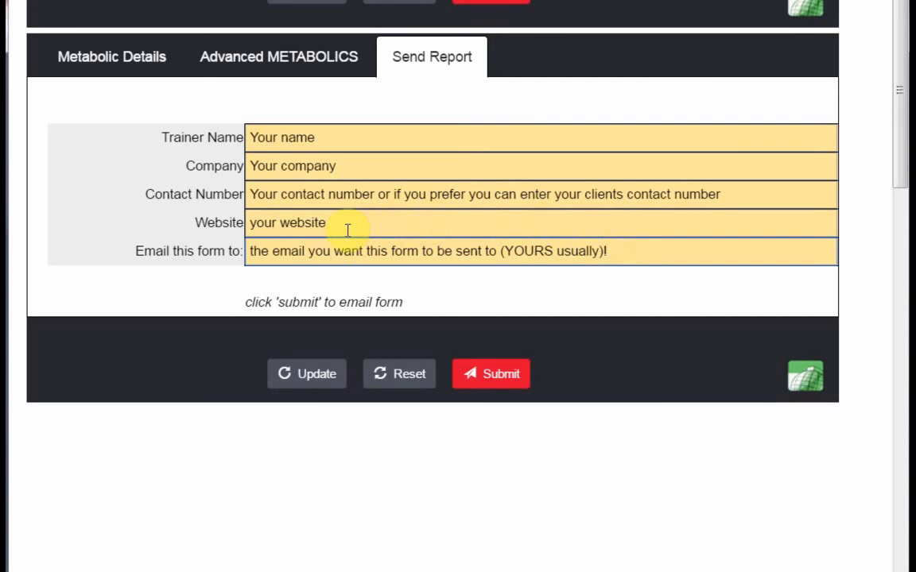
pyautogui.moveTo(342, 226); pyautogui.dragTo(240, 125)
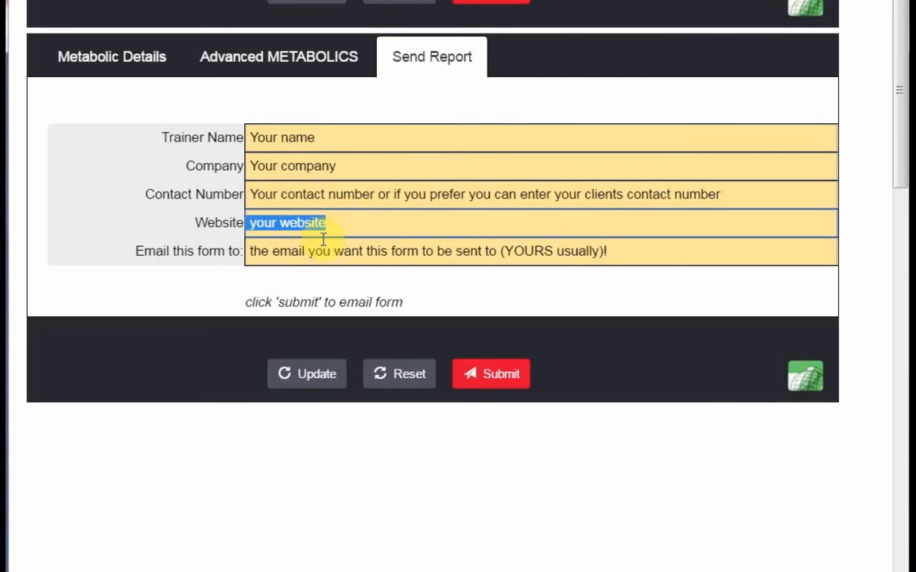
# Step: Check the client name on the Metabolic Details section and return to the Send Report section
pyautogui.click(342, 220)
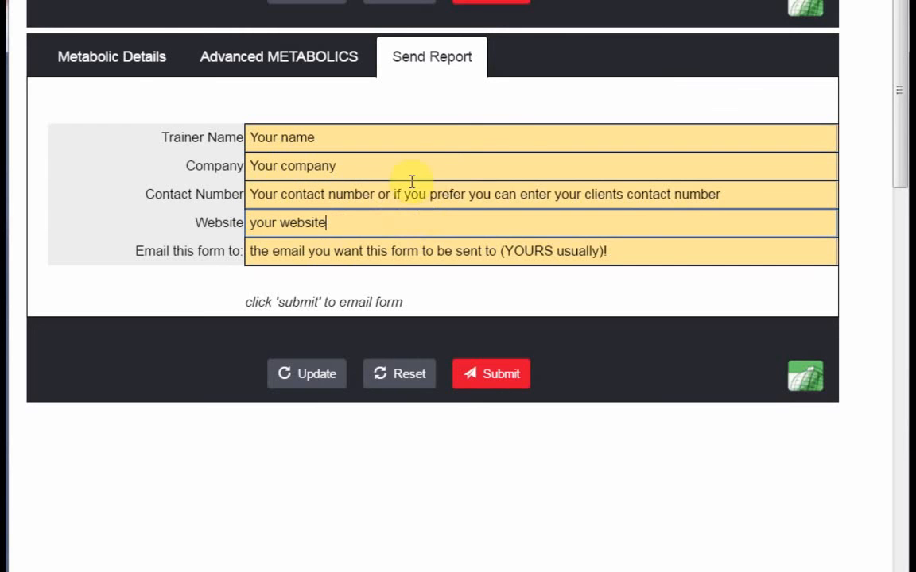
pyautogui.click(128, 68)
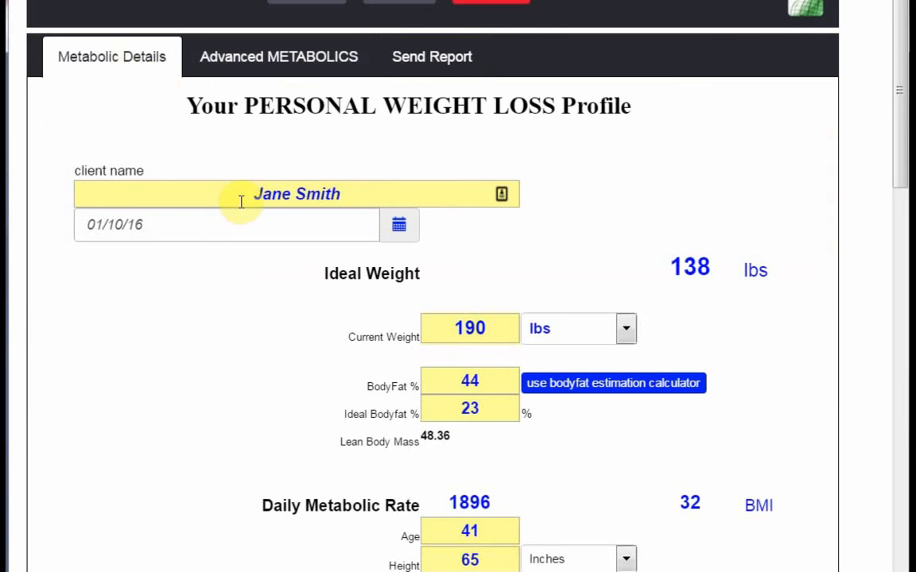
pyautogui.click(454, 54)
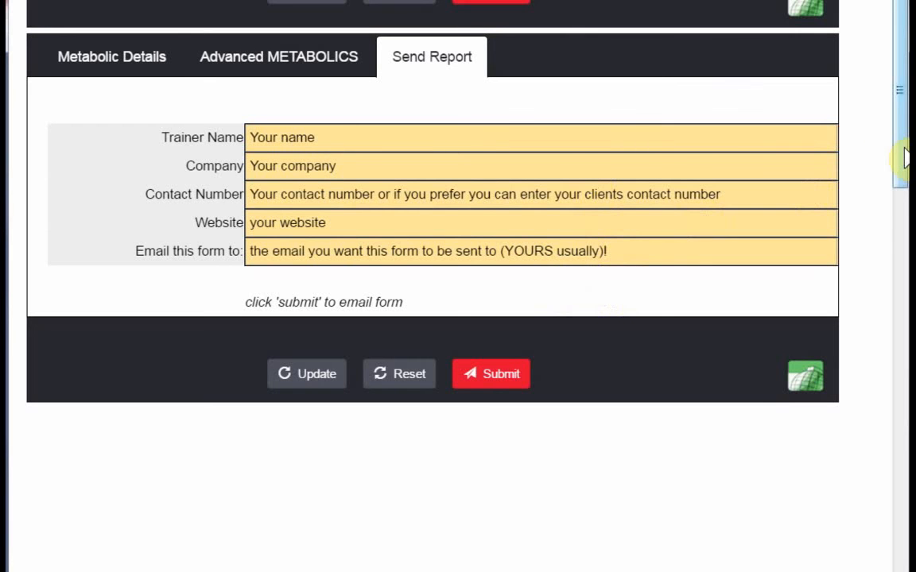
# Step: Return to the Metabolic Details section and reset the form to clear all client entries
pyautogui.scroll(3, 904, 148)
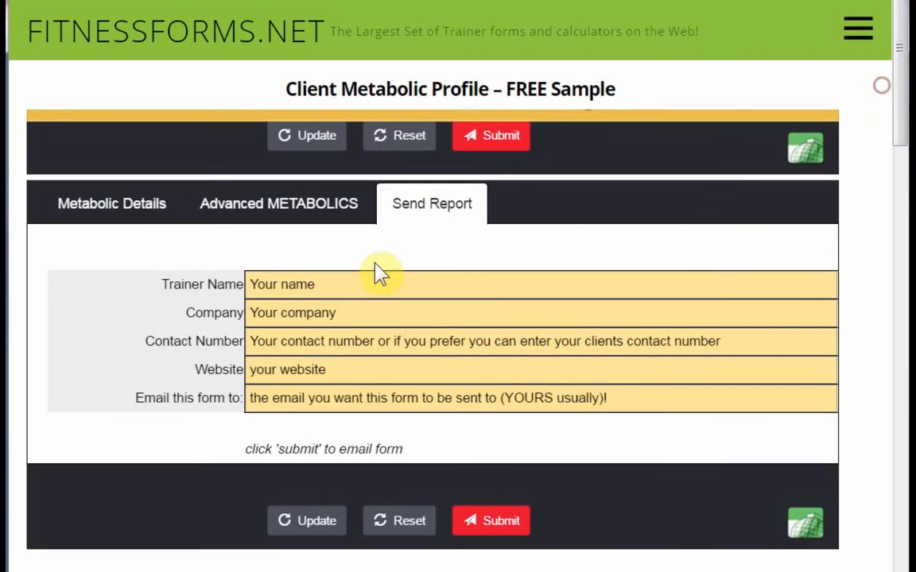
pyautogui.click(95, 211)
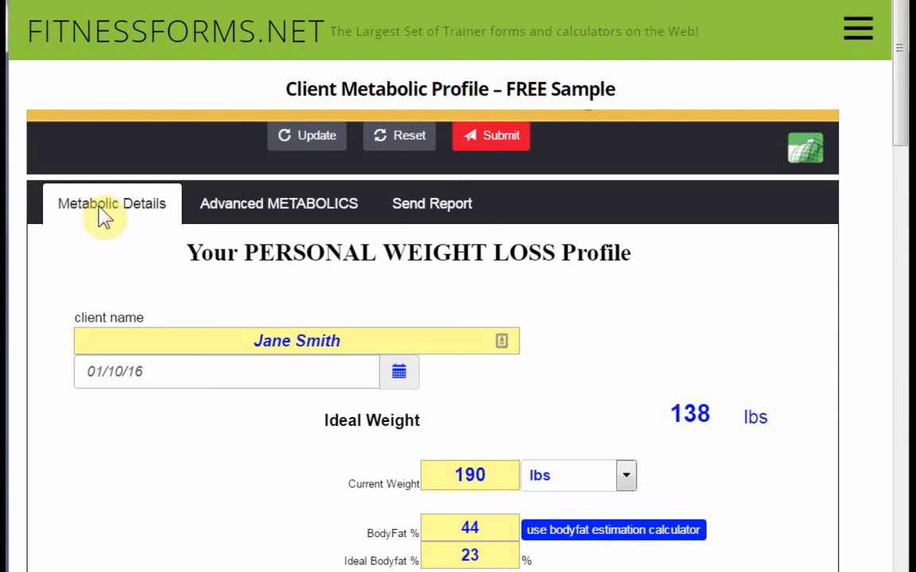
pyautogui.click(406, 140)
pyautogui.moveTo(899, 86)
pyautogui.mouseDown()
pyautogui.moveTo(889, 258)
pyautogui.moveTo(895, 95)
pyautogui.mouseUp()
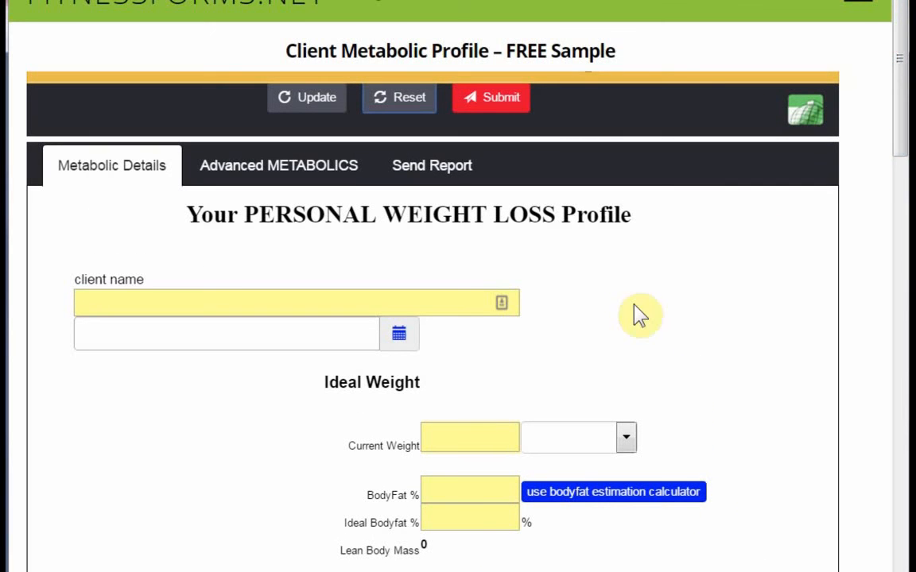
pyautogui.moveTo(896, 117); pyautogui.dragTo(899, 107)
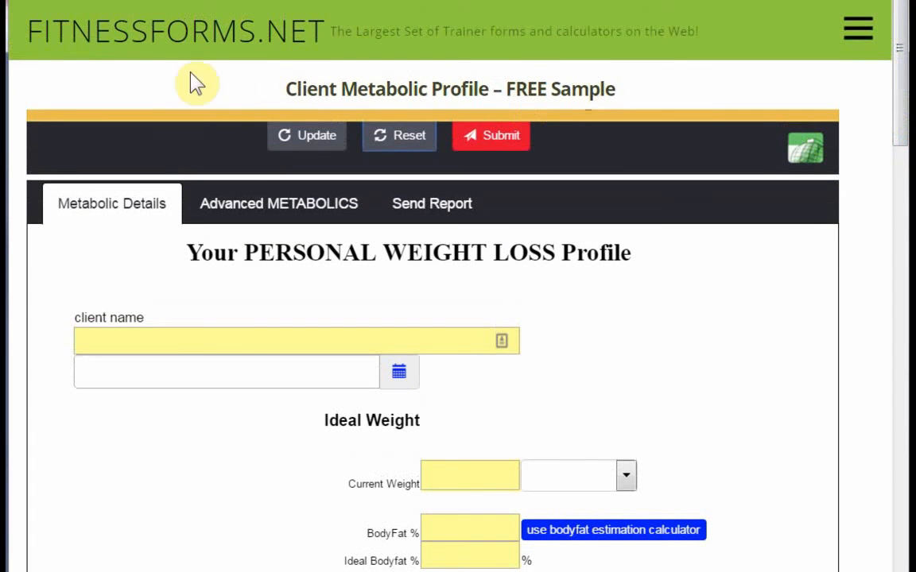